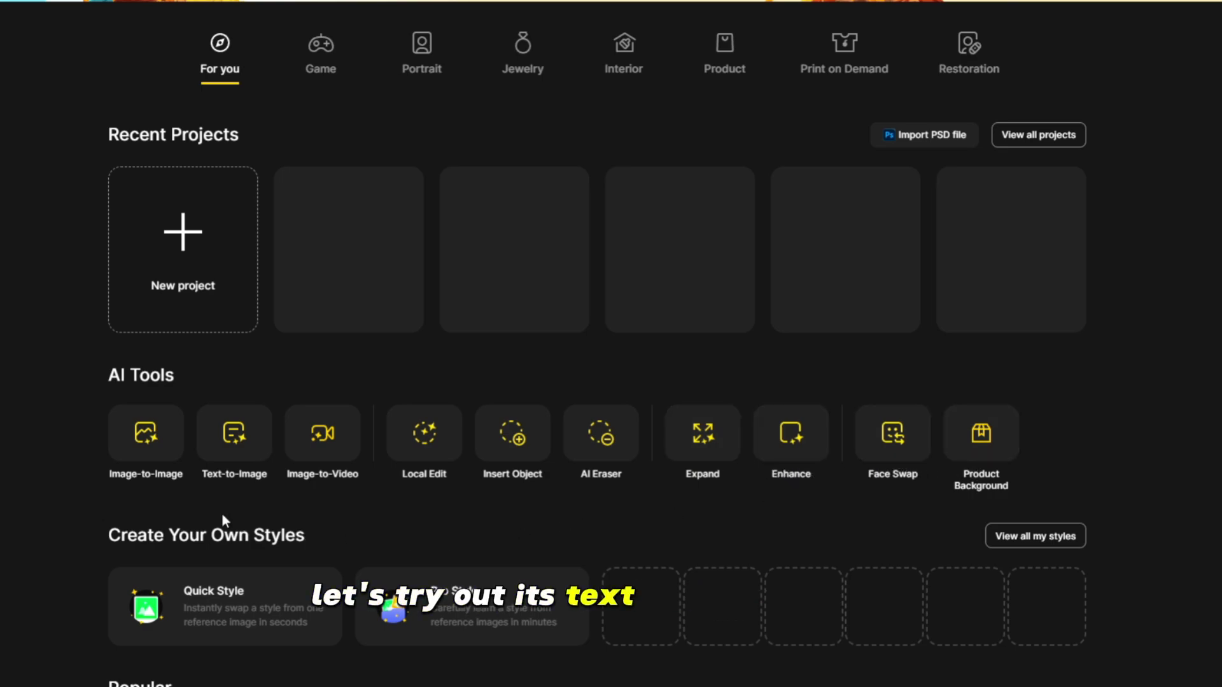
Start an Image-to-Image project and upload the photo pexels-pixabay-415829 to the canvas
left_click(154, 442)
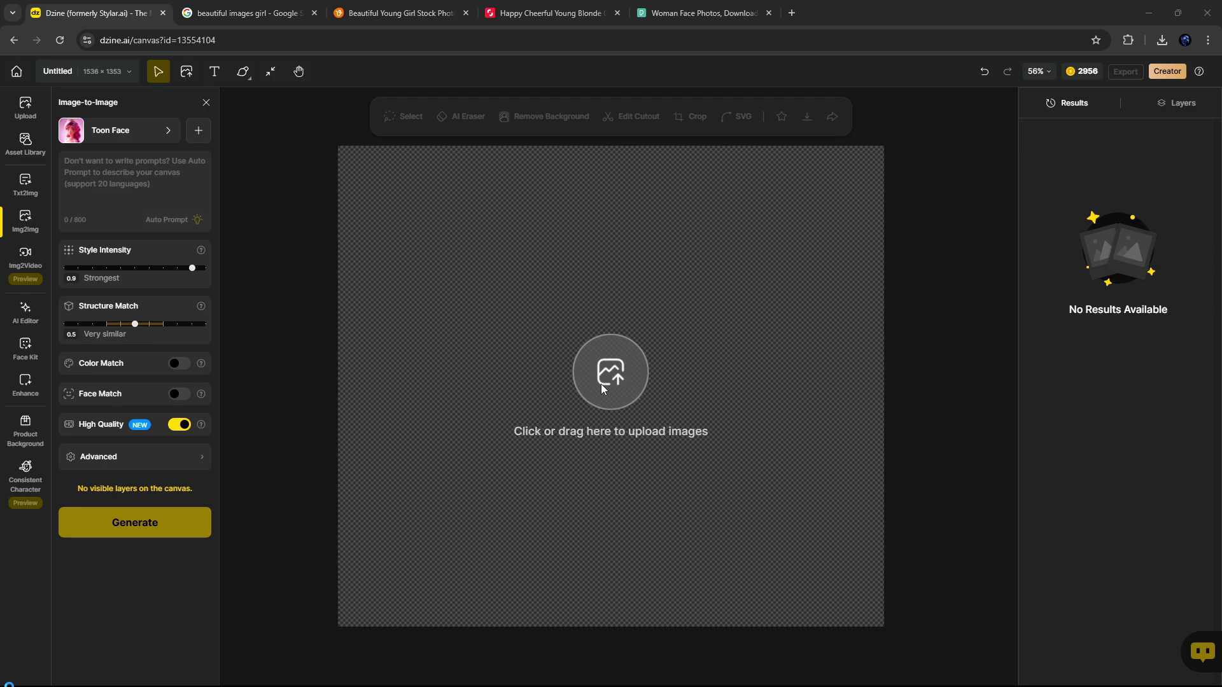
left_click(601, 383)
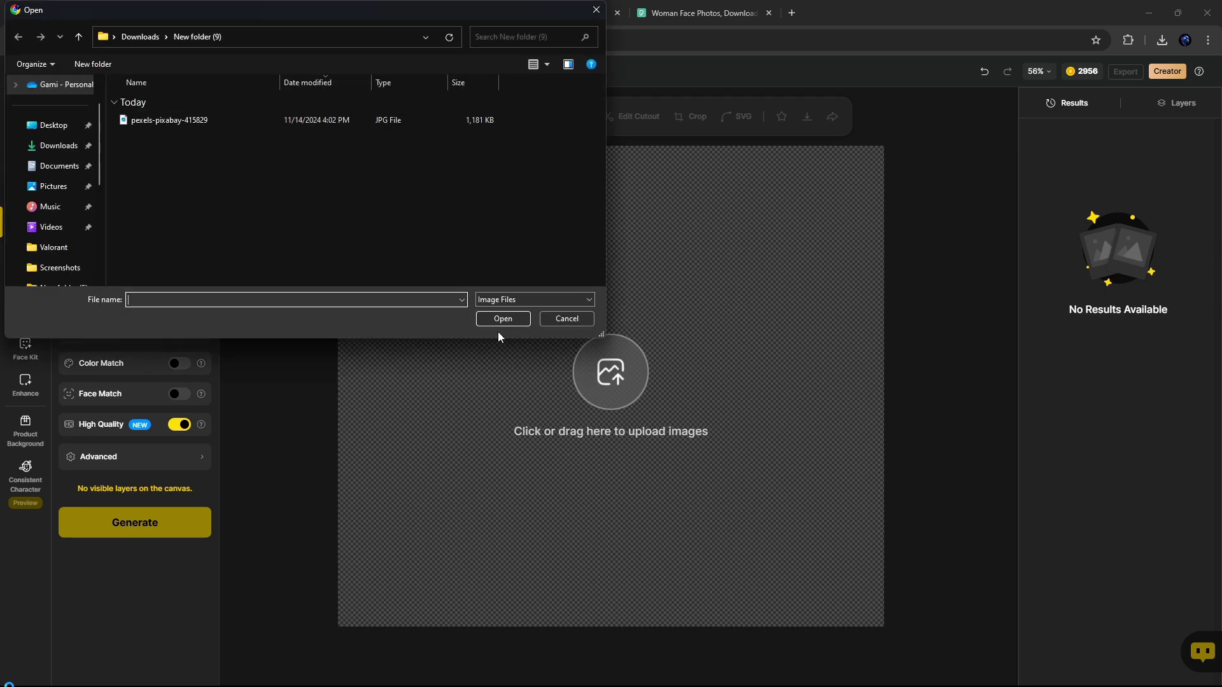
left_click(216, 118)
left_click(501, 319)
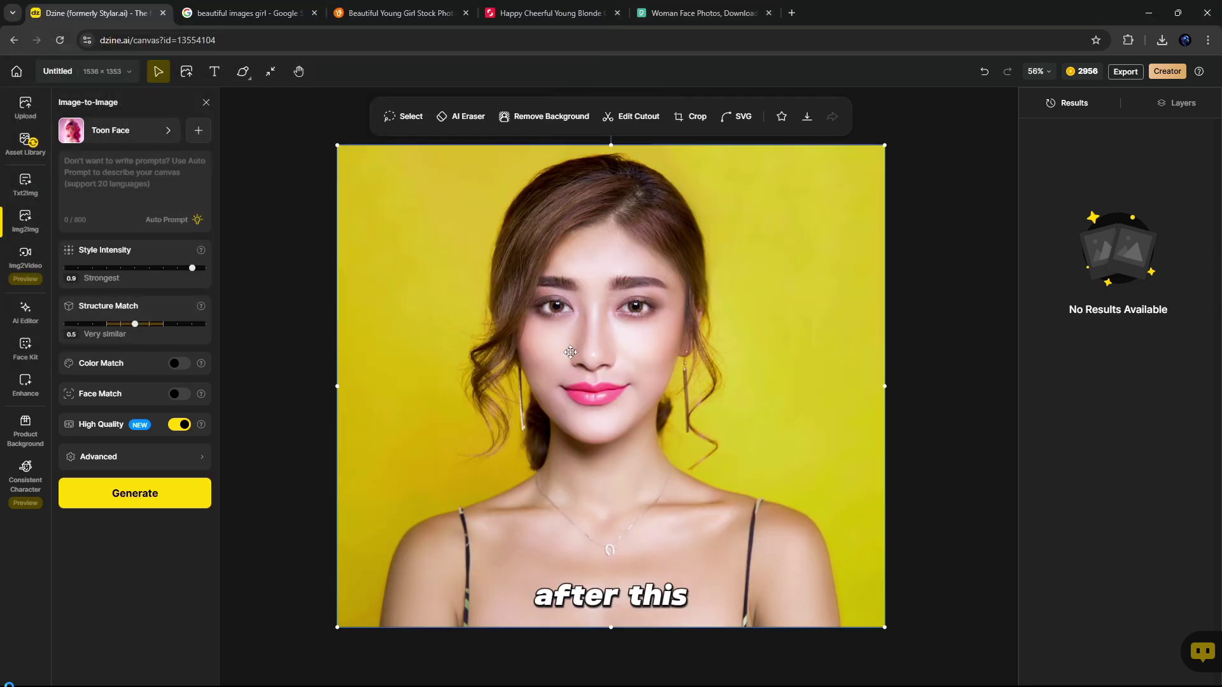
Browse the Realistic, Illustration, Recent and All styles categories and choose the Toon Face style for the portrait
left_click(130, 130)
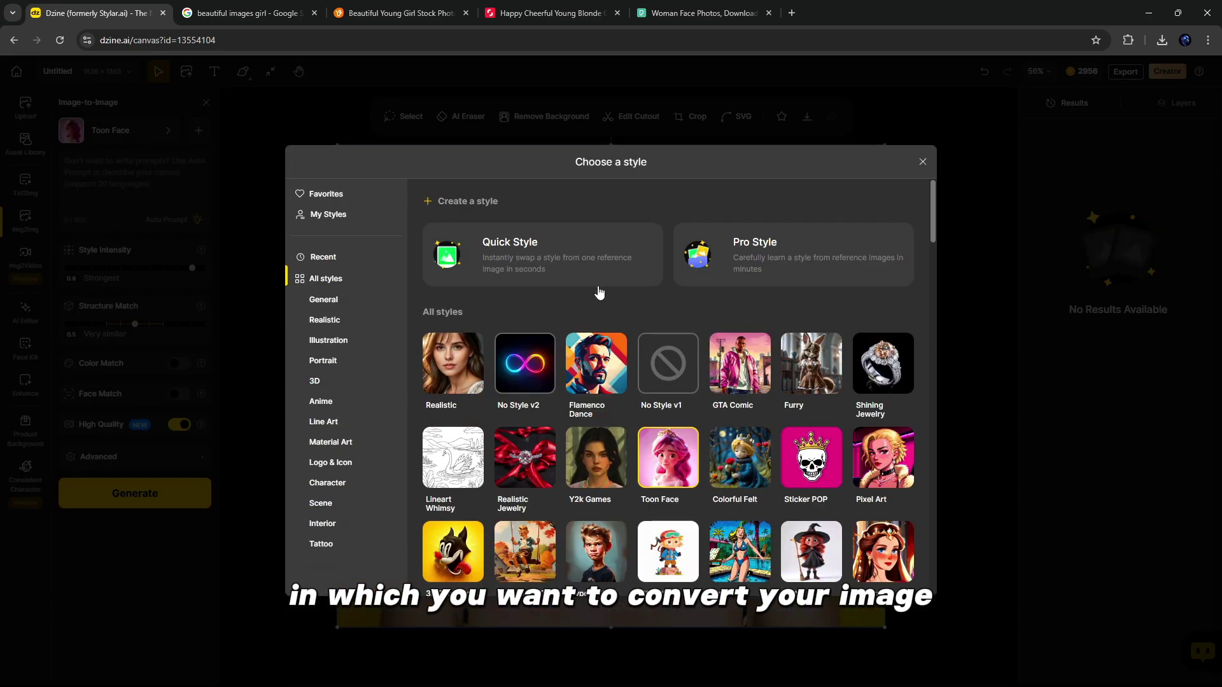
left_click(323, 318)
left_click(331, 341)
left_click(332, 258)
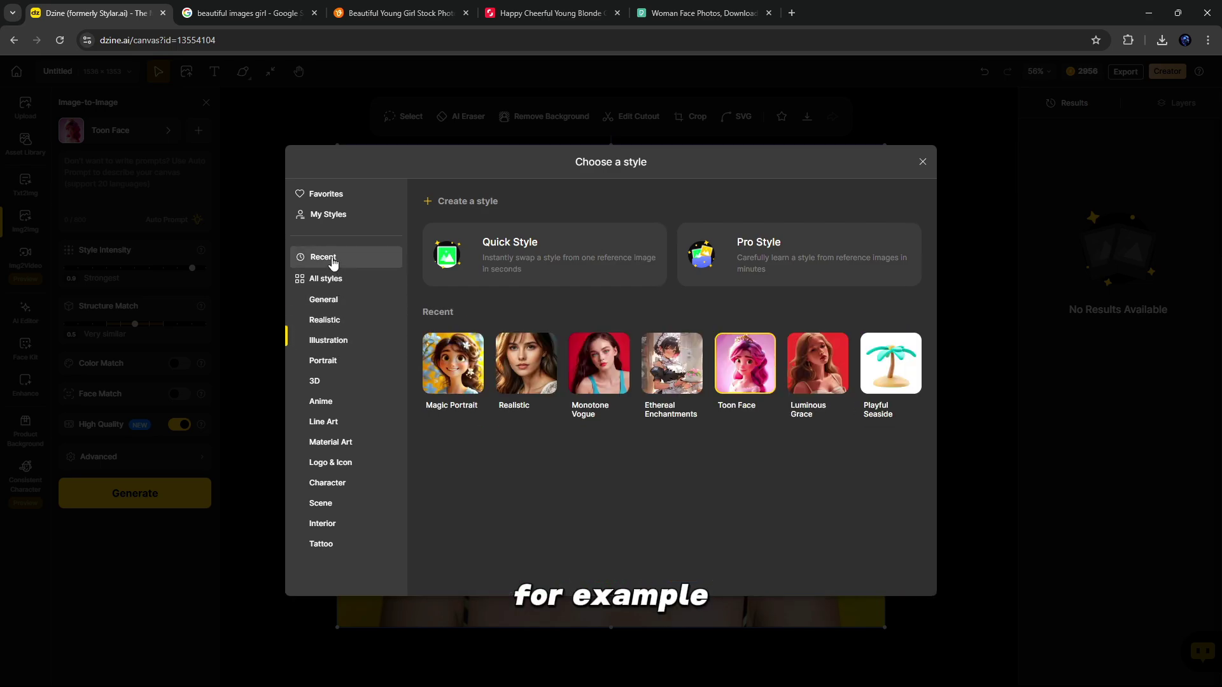
left_click(325, 279)
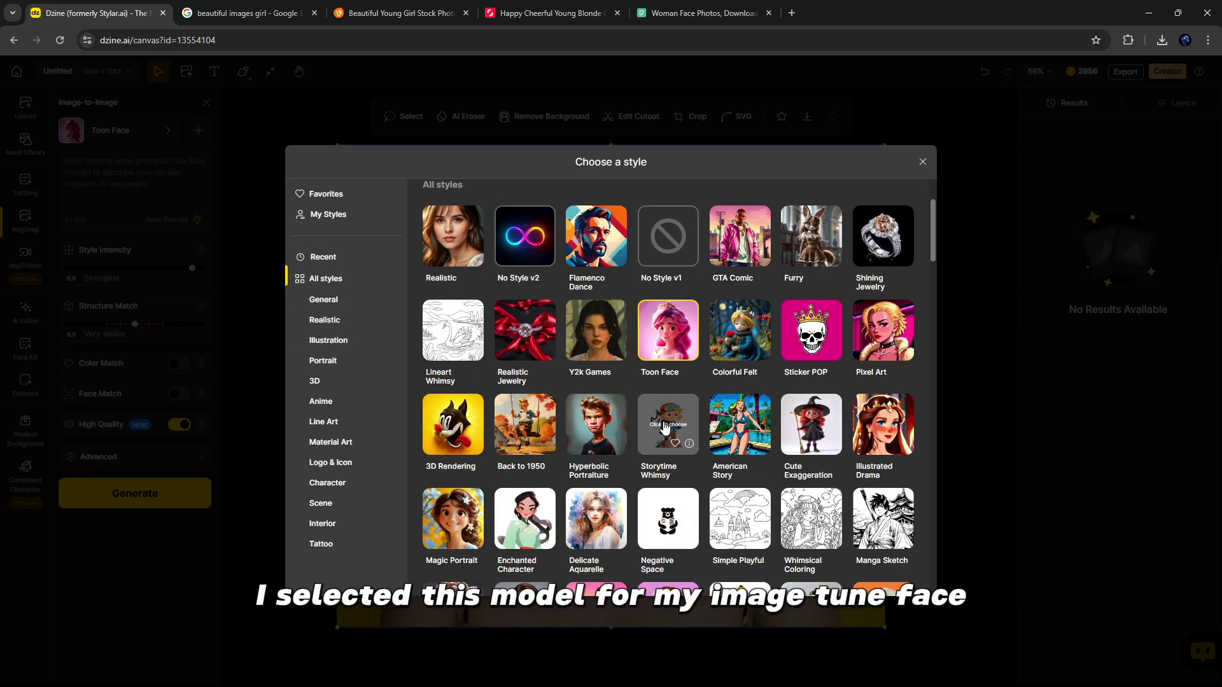
left_click(662, 341)
Describe the portrait with Auto Prompt and open the advanced settings at the negative prompt
left_click(121, 183)
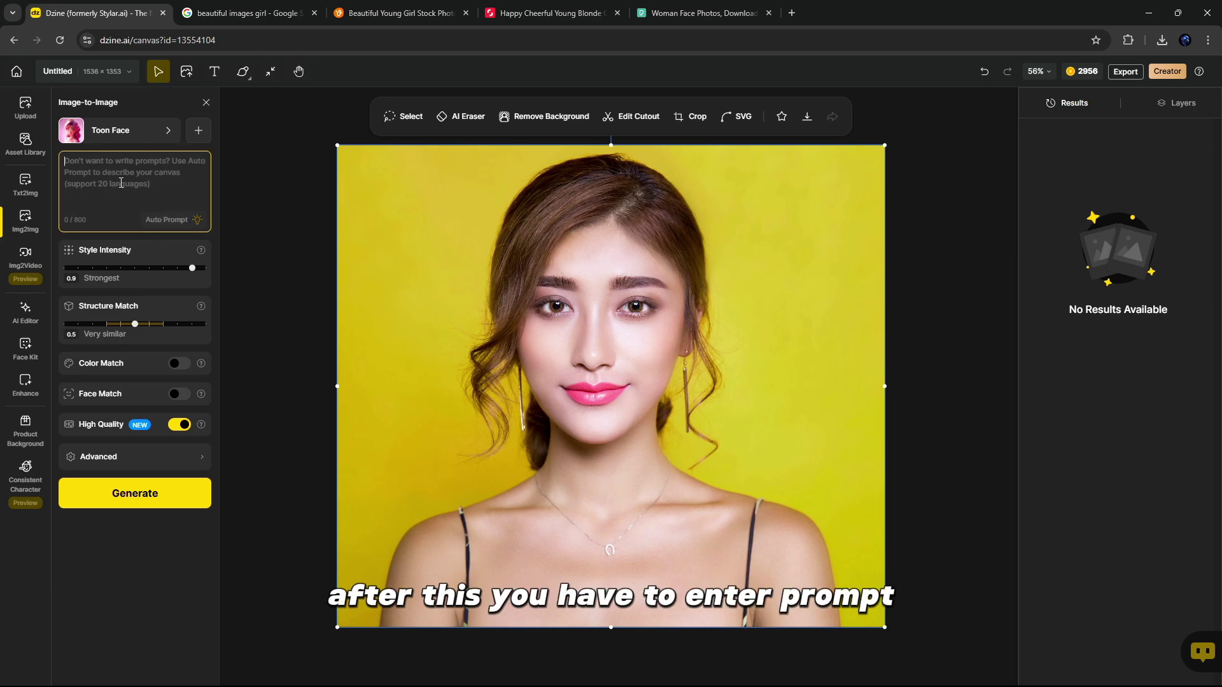
left_click(170, 221)
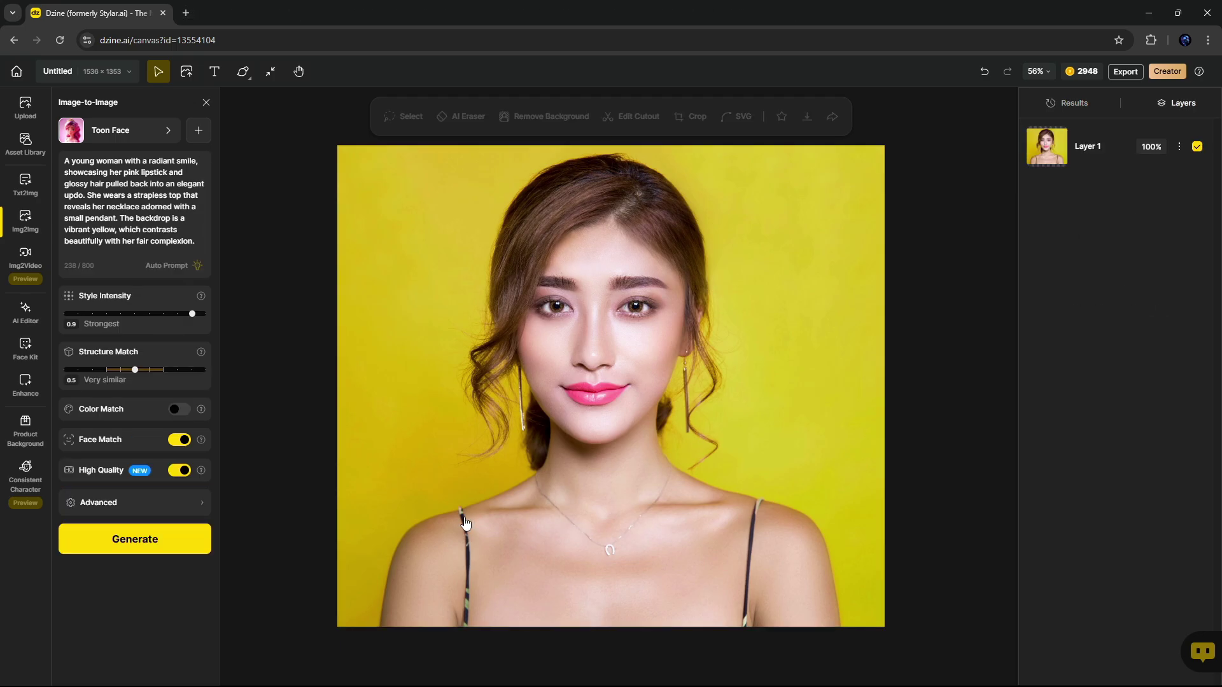
left_click(169, 502)
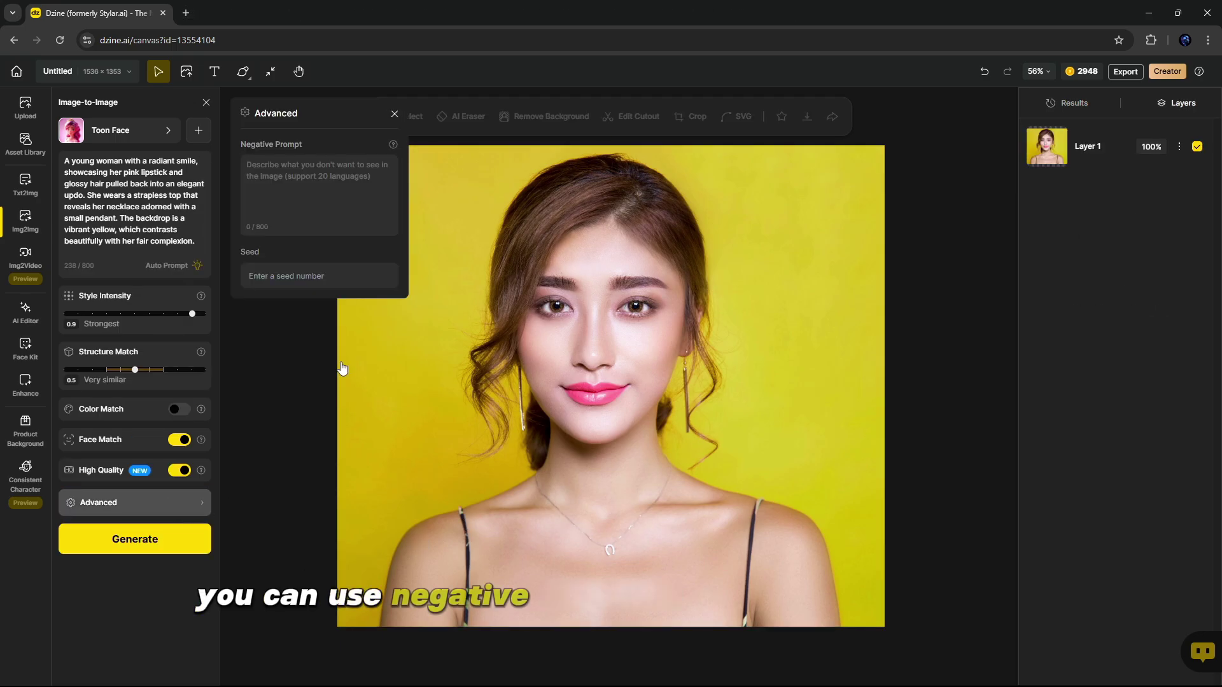
left_click(334, 182)
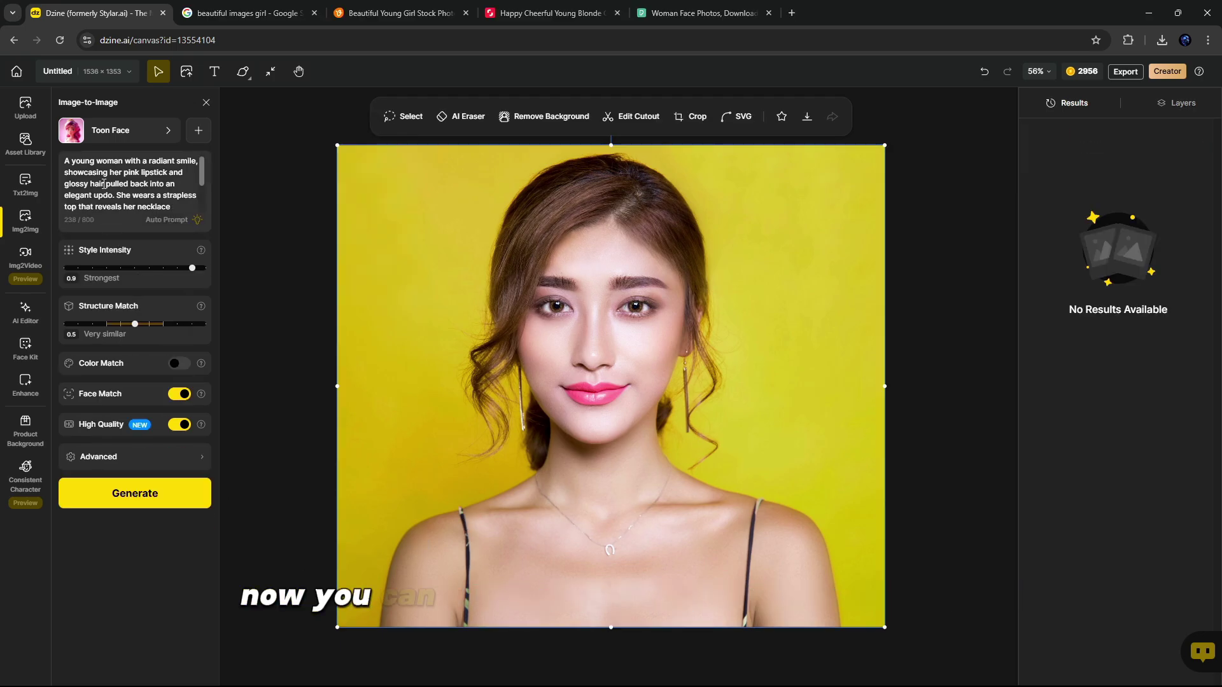
Review the automatic prompt, generate the Toon Face versions of the portrait and preview the resulting images
left_click(92, 166)
left_click(196, 256)
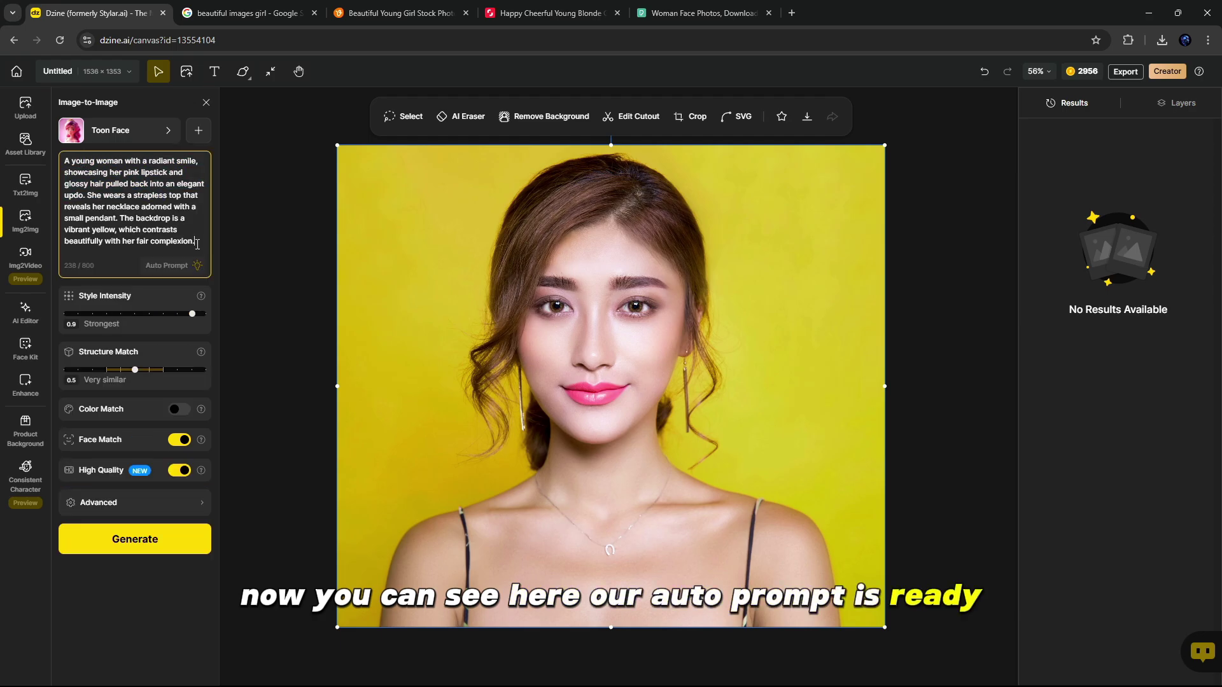
left_click(155, 545)
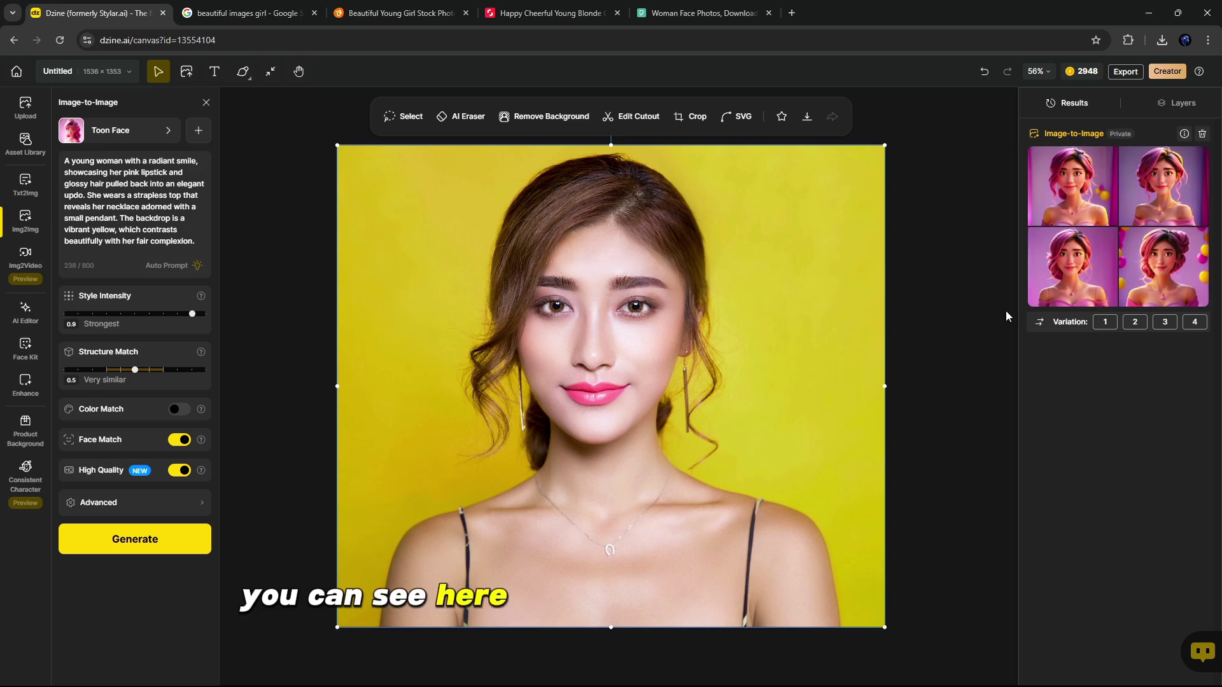
mouse_move(1075, 186)
mouse_move(1155, 194)
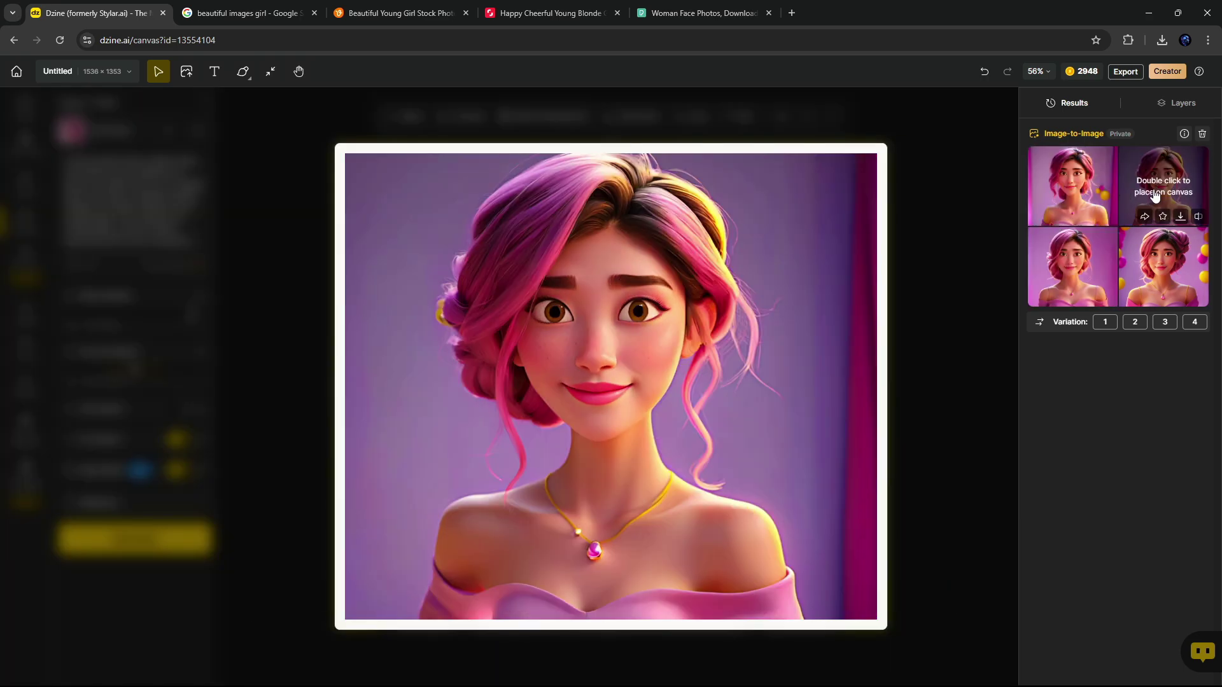
mouse_move(1144, 267)
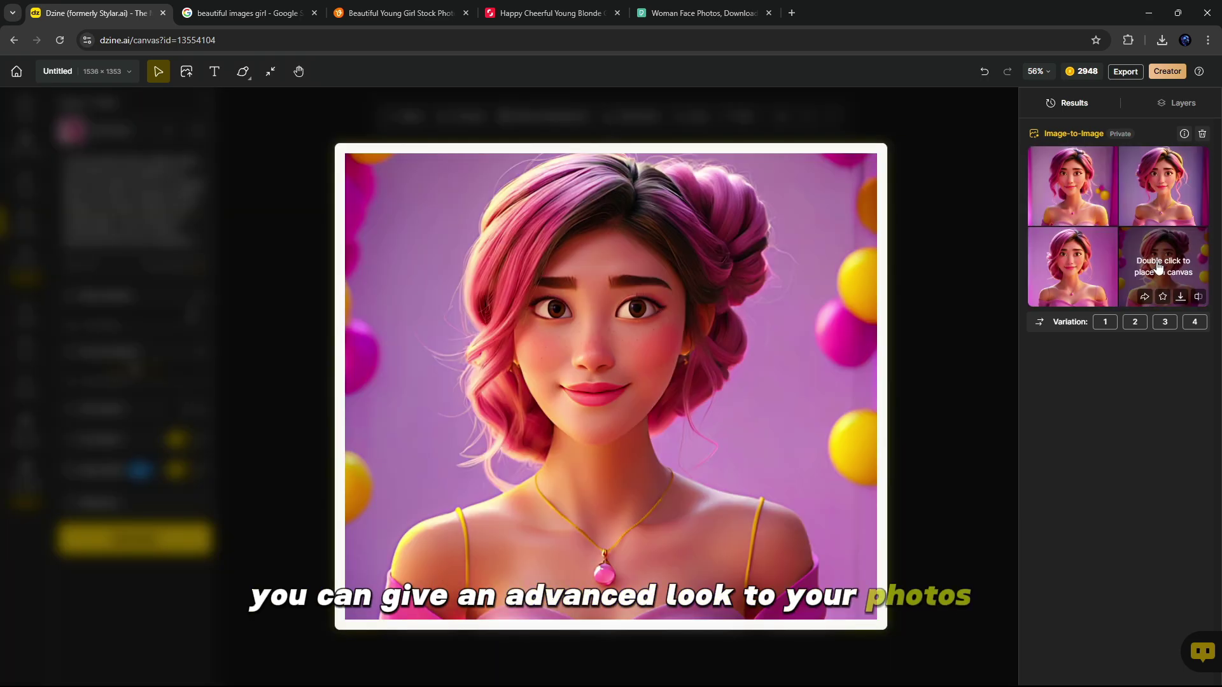
mouse_move(1093, 264)
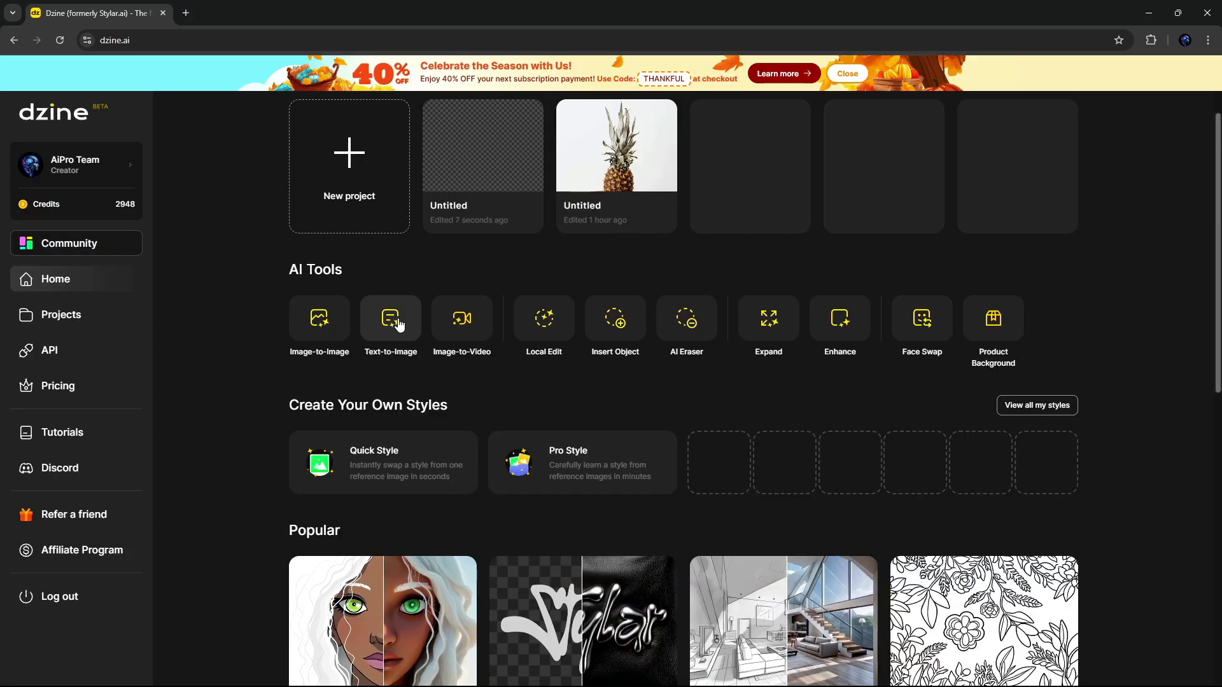
Start a Text-to-Image project and choose the Dzine Cinematic style
left_click(399, 325)
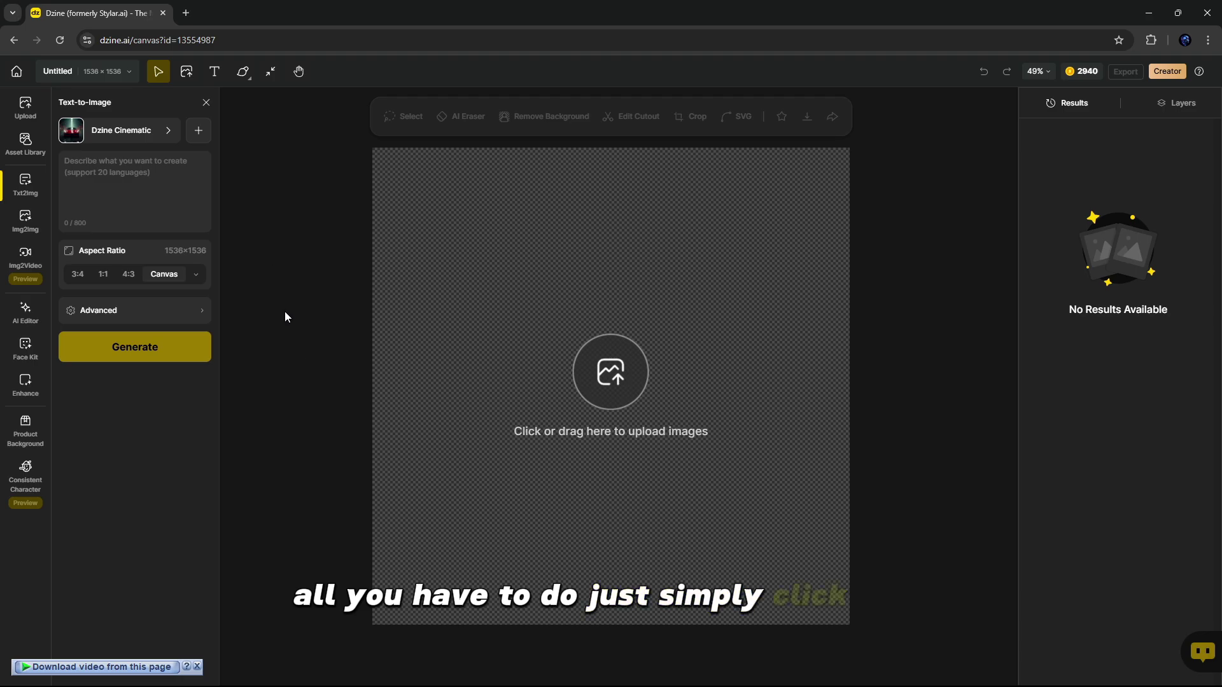
left_click(145, 134)
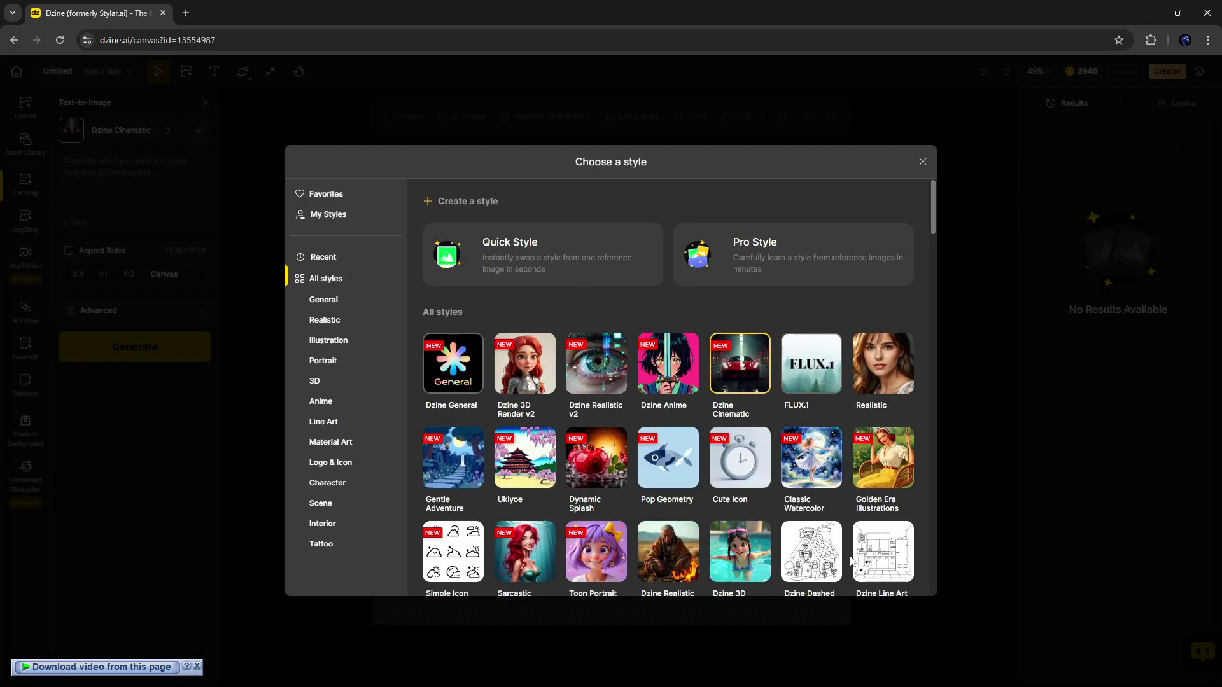
left_click(747, 372)
Enter a prompt for a transparent perfume bottle on a wooden table between blossoming flowers with a blurred background, and generate the image
left_click(100, 169)
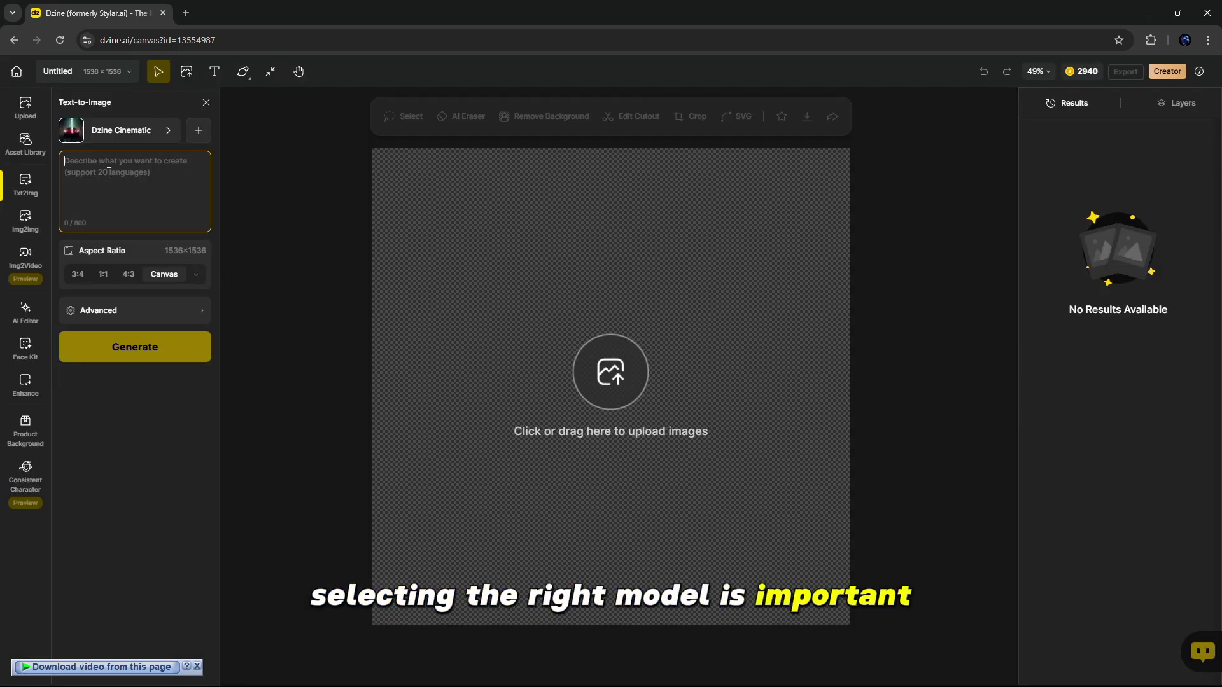
type("A transparent perfume bottle elegantly sits in the center of a wooden table, reflecting the soft lighting of the room. On either side, blossoming flowers with delicate petals of various radiant hues curate a romantic ambiance. The background is subtly blurred, coaxing the observer's focus towards the central display.")
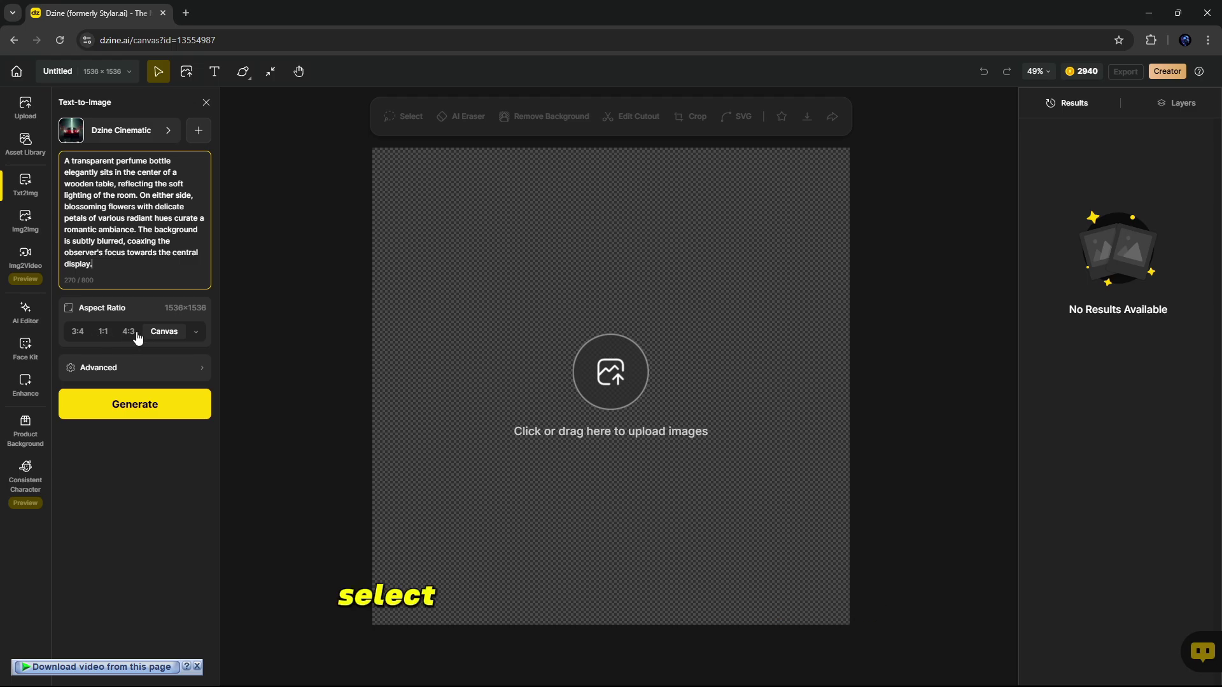
left_click(145, 407)
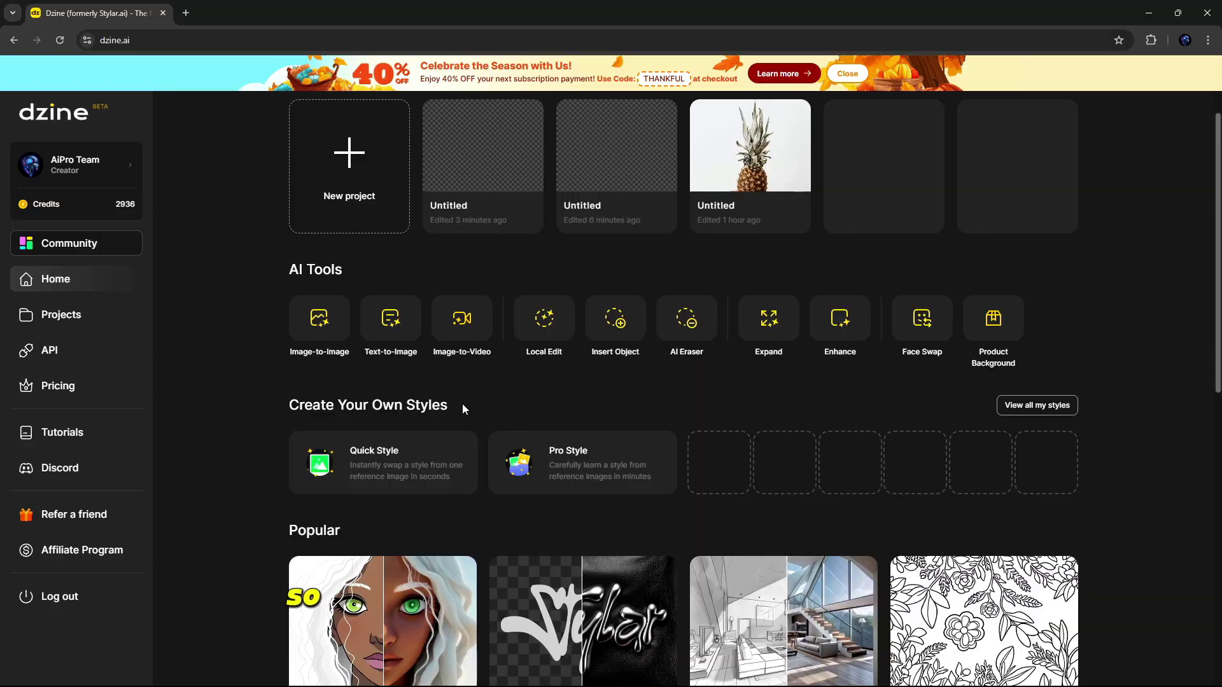
Generate a 5s Image-to-Video clip of the man with the prompt "keep foreground at the same position, no camera movement, one man" and play it
left_click(463, 320)
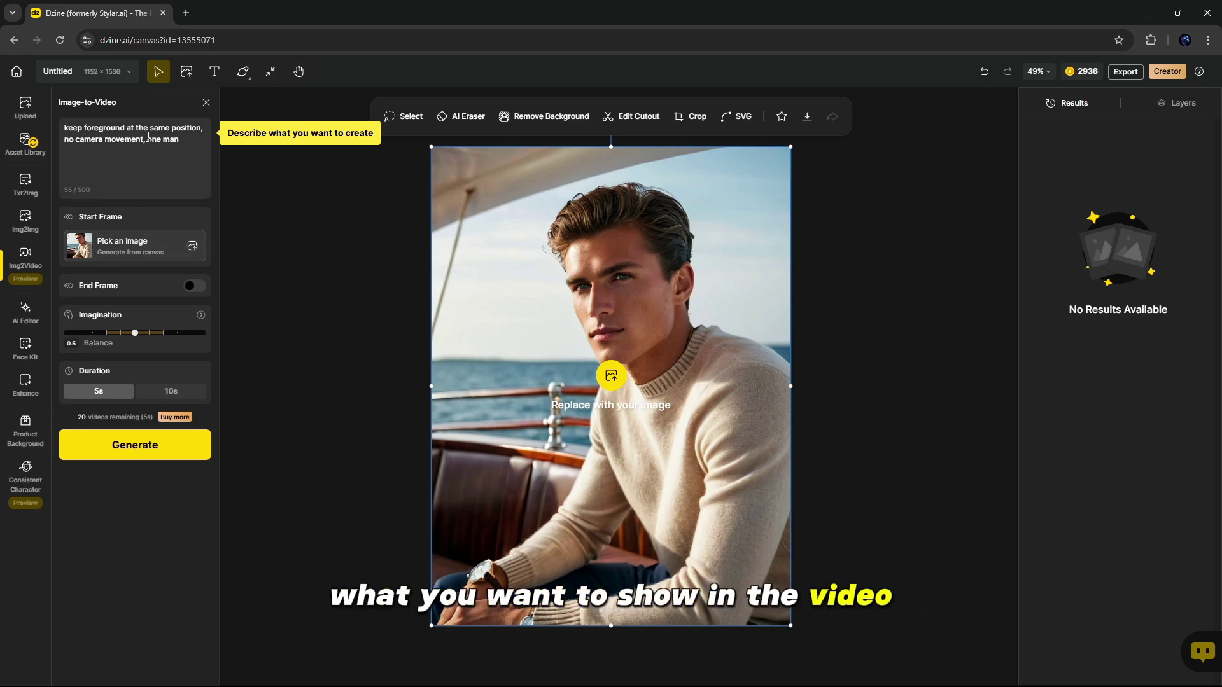
left_click(102, 159)
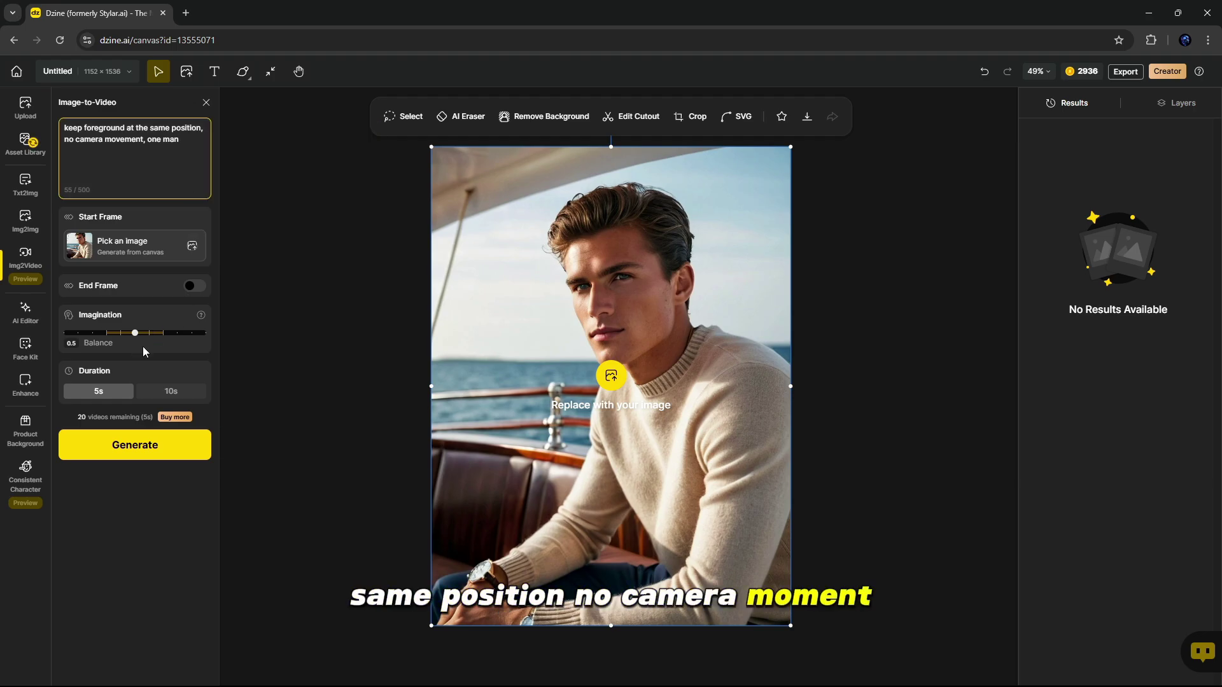
left_click(142, 446)
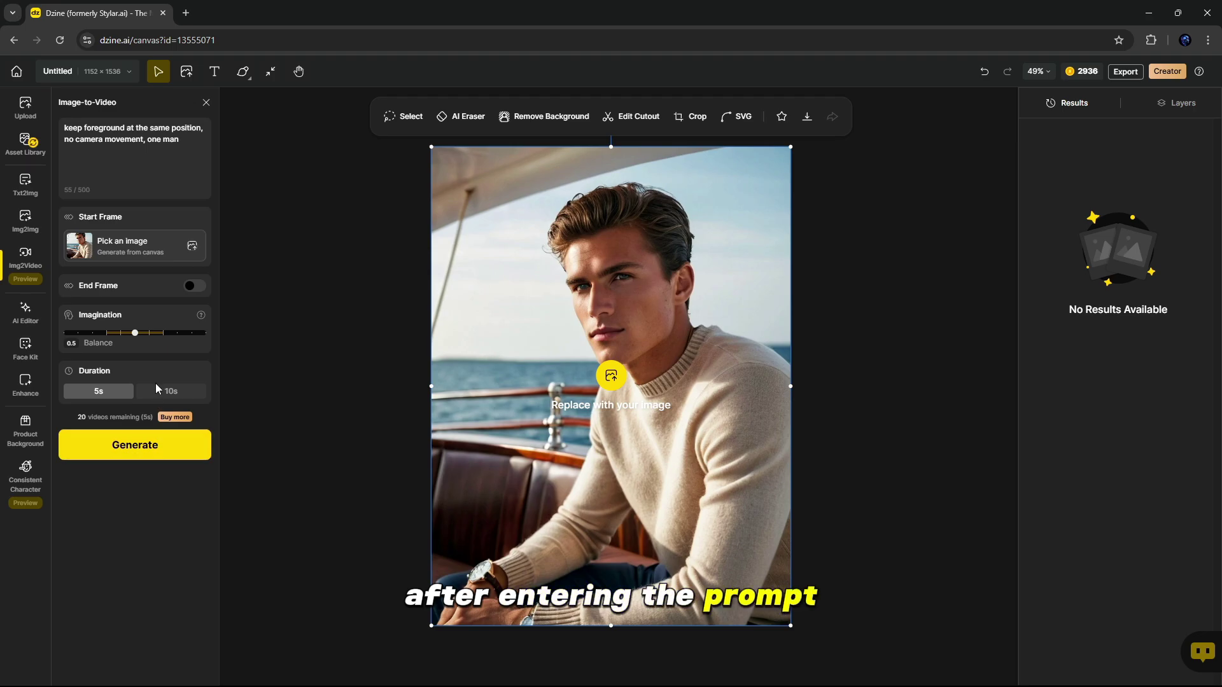
left_click(154, 441)
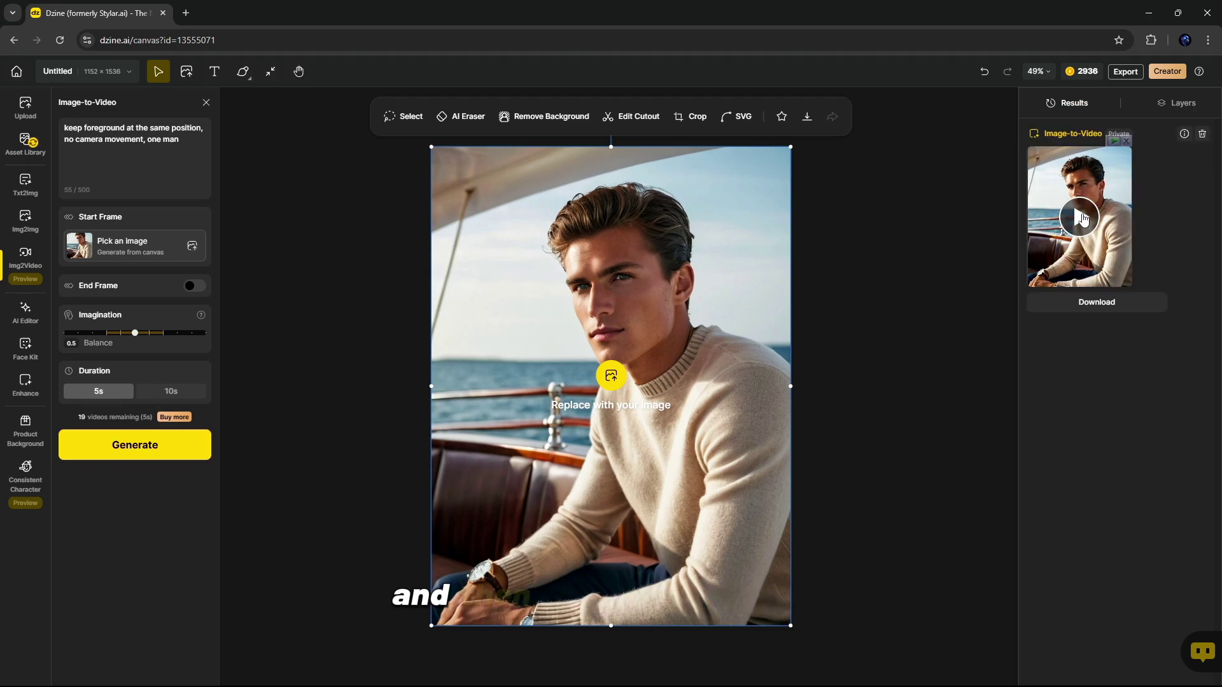
left_click(1083, 212)
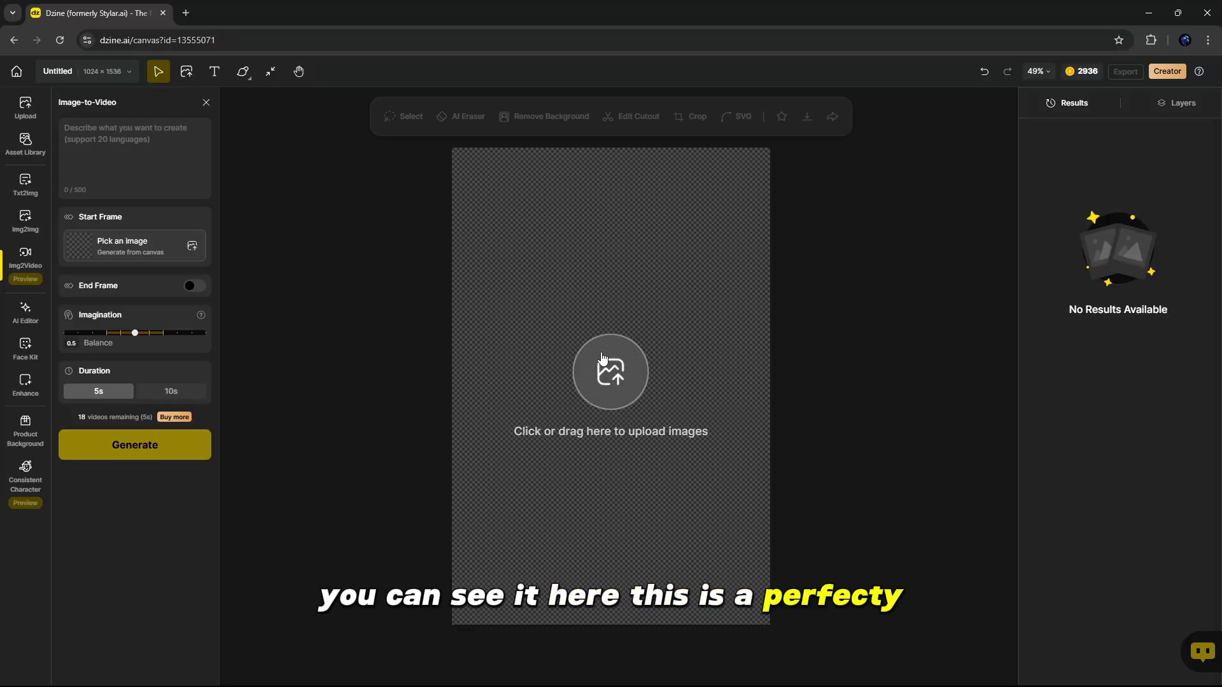
Upload the photo of the long-haired woman in a white dress to the empty Image-to-Video canvas
left_click(615, 365)
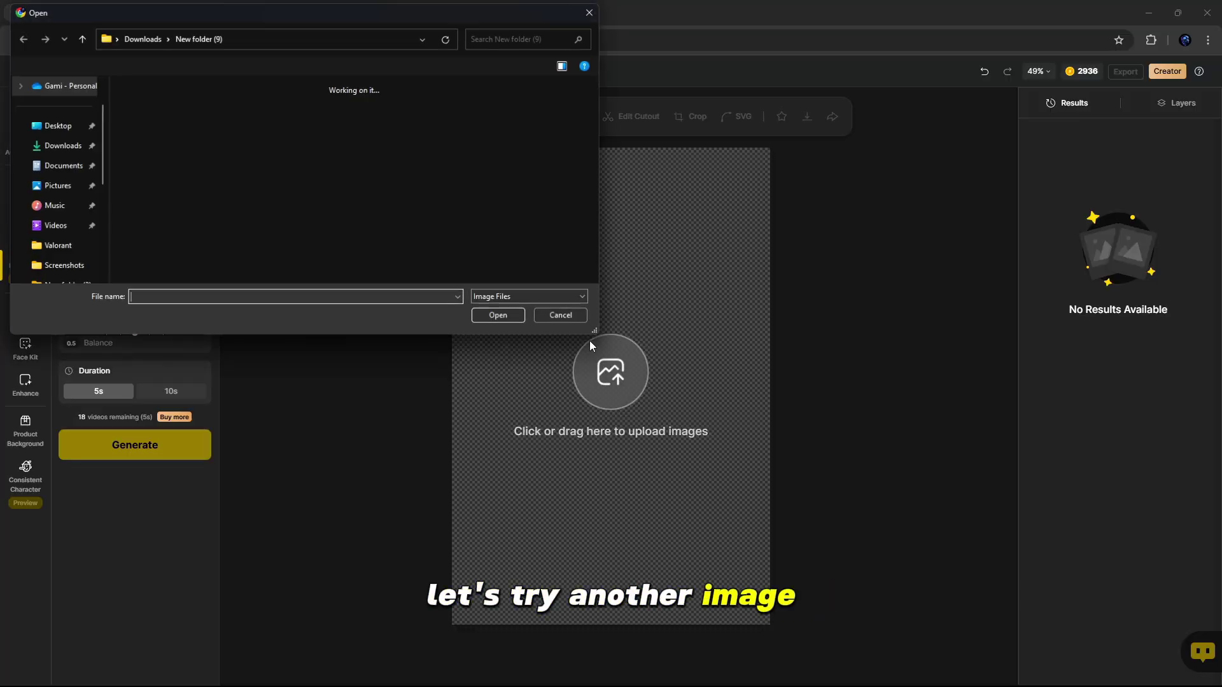
left_click(154, 133)
left_click(520, 319)
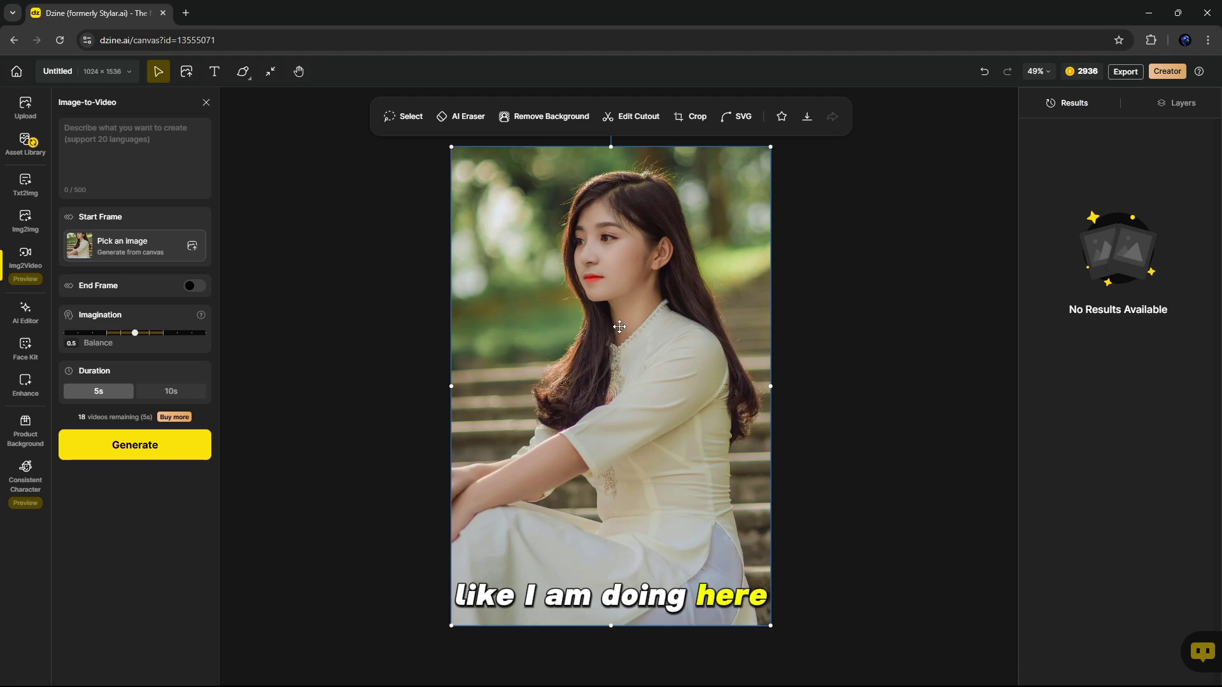
Enter the video prompt "keep foreground at the same position, no camera movement, one woman"
left_click(103, 130)
type("keep foreground at the same position, no camera movement, one woman")
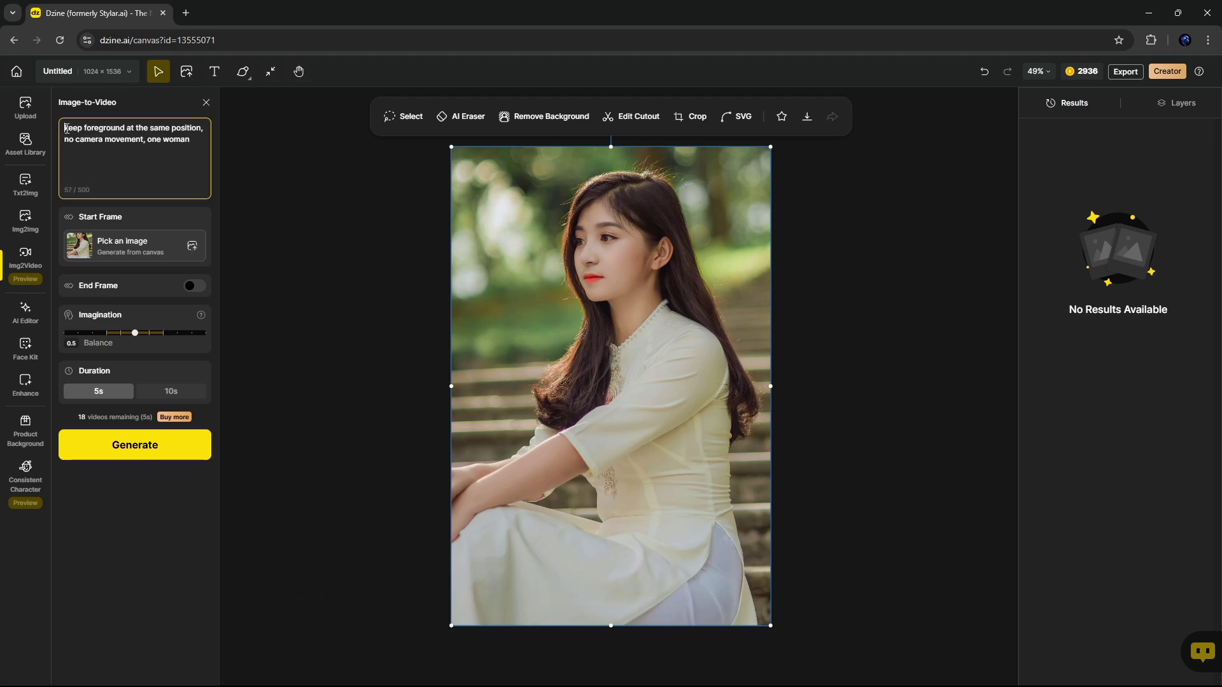
left_click_drag(133, 135, 201, 127)
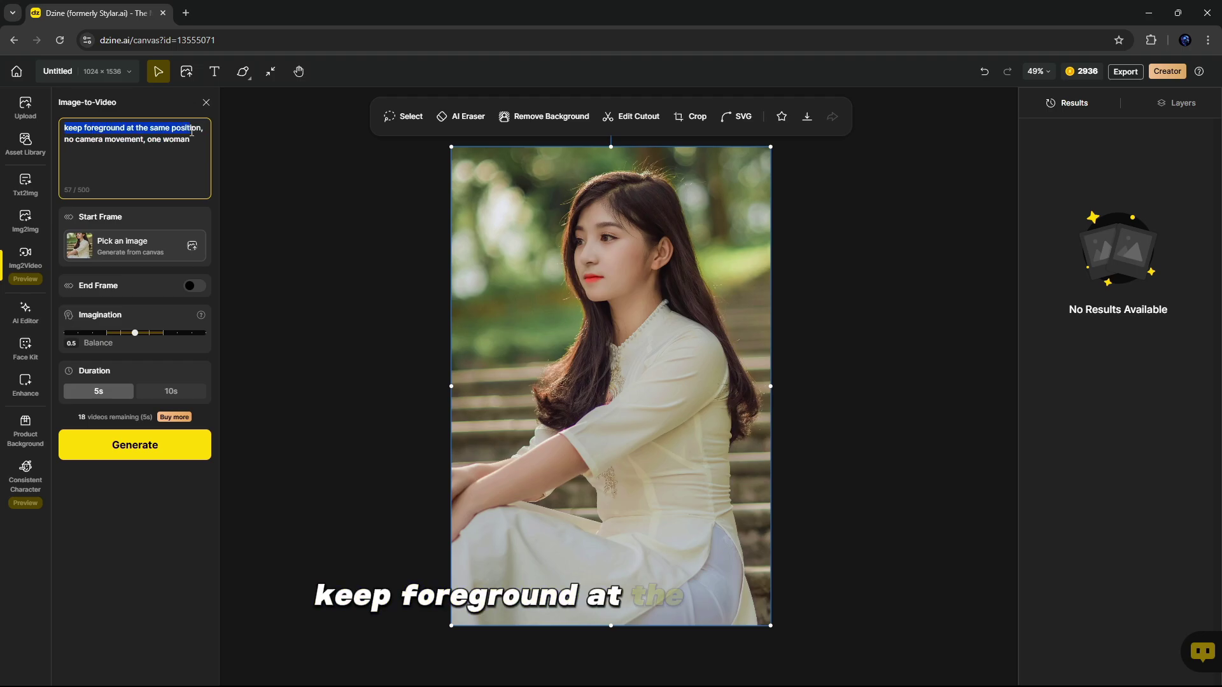
left_click_drag(71, 139, 182, 143)
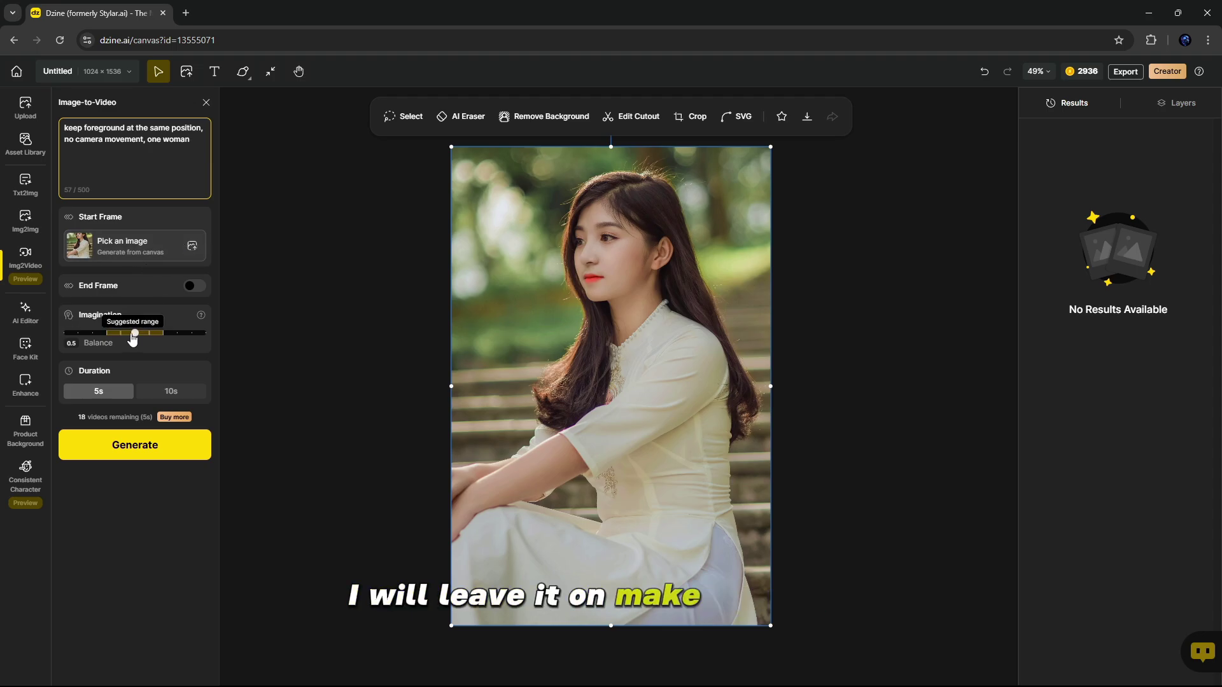
Generate the woman's 5s video, and play both it and the white-haired character's video
left_click(124, 451)
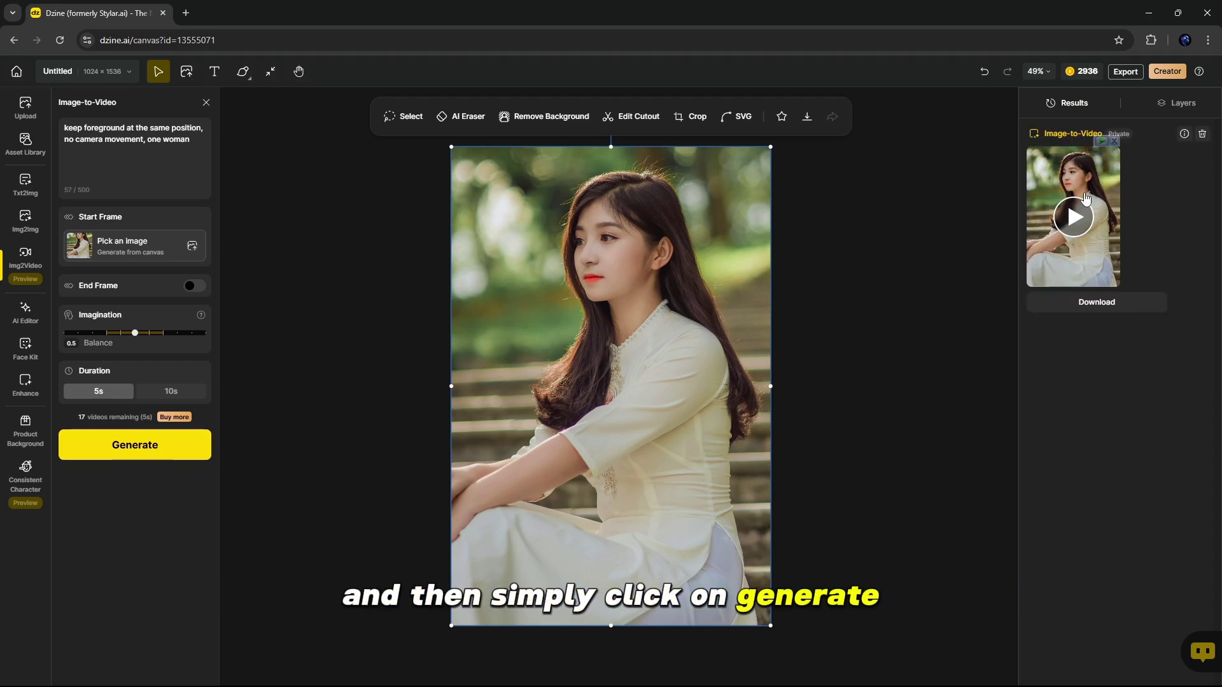
left_click(1078, 205)
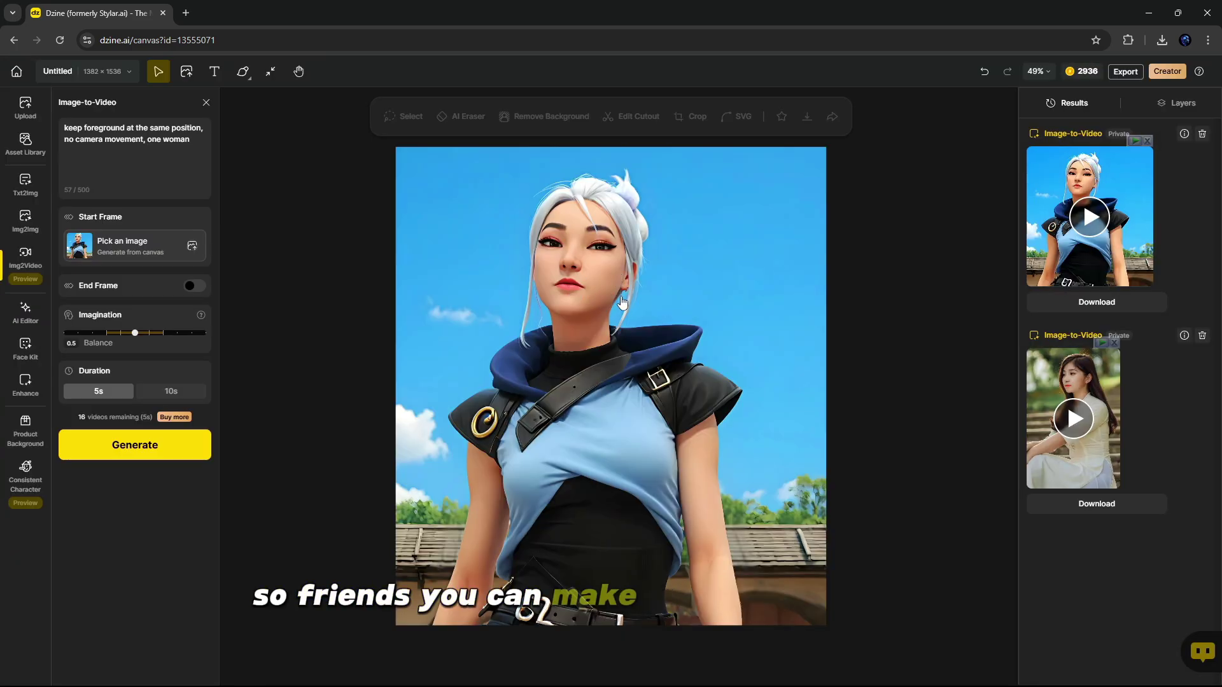
left_click(1089, 217)
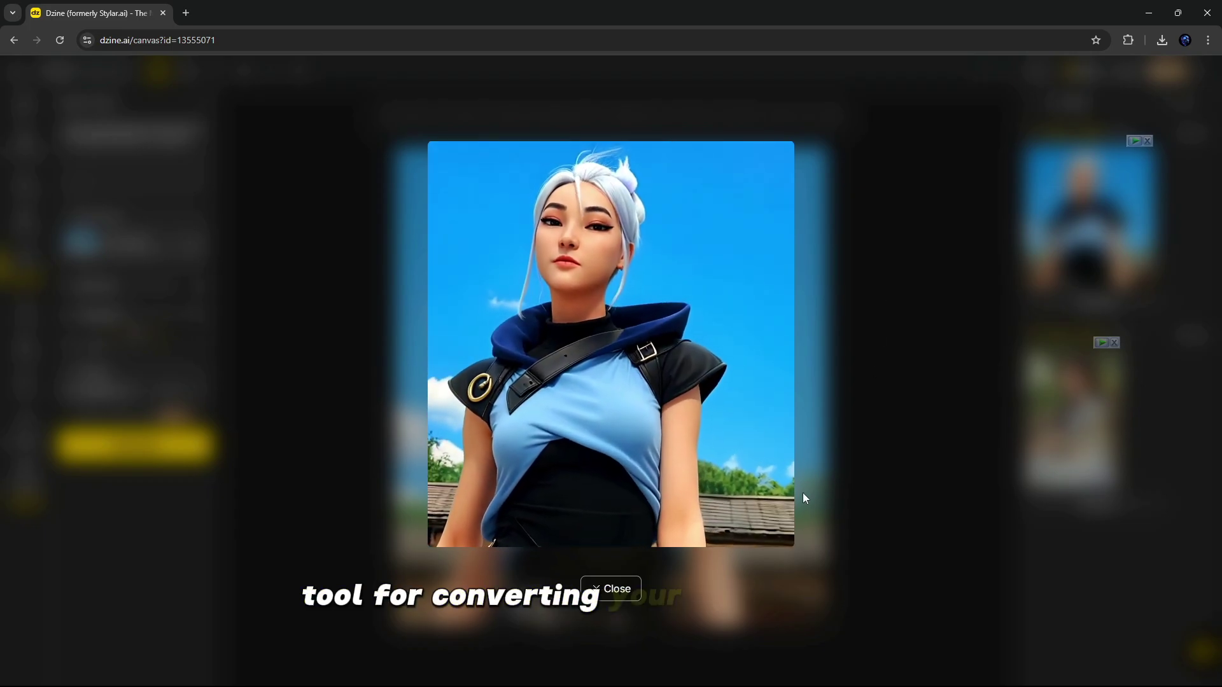
left_click(611, 589)
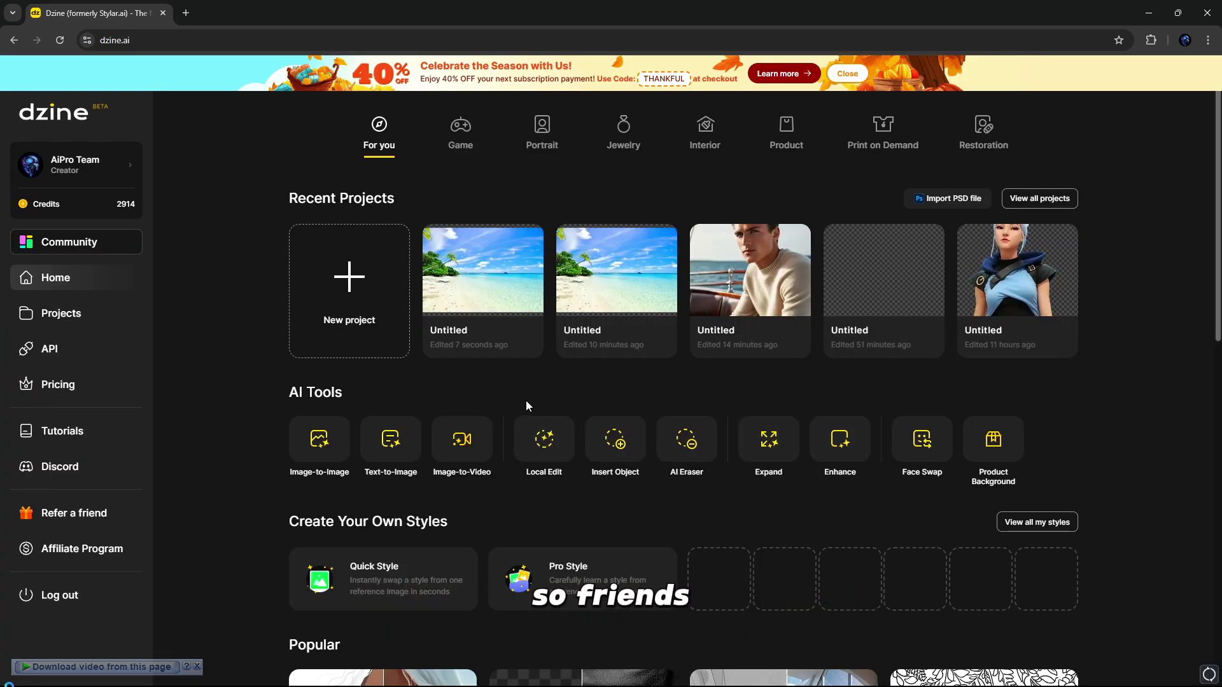
Open Local Edit for the beach photo and select the whole sky with automatic selection
left_click(546, 450)
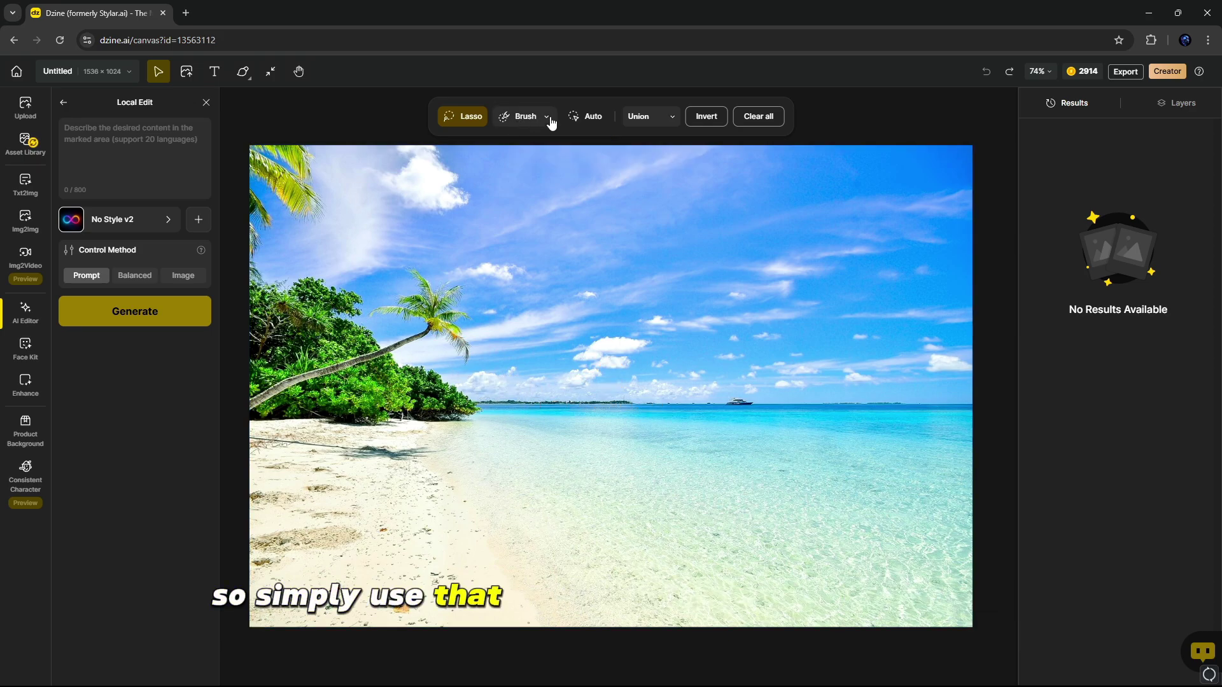
left_click(588, 117)
left_click(572, 198)
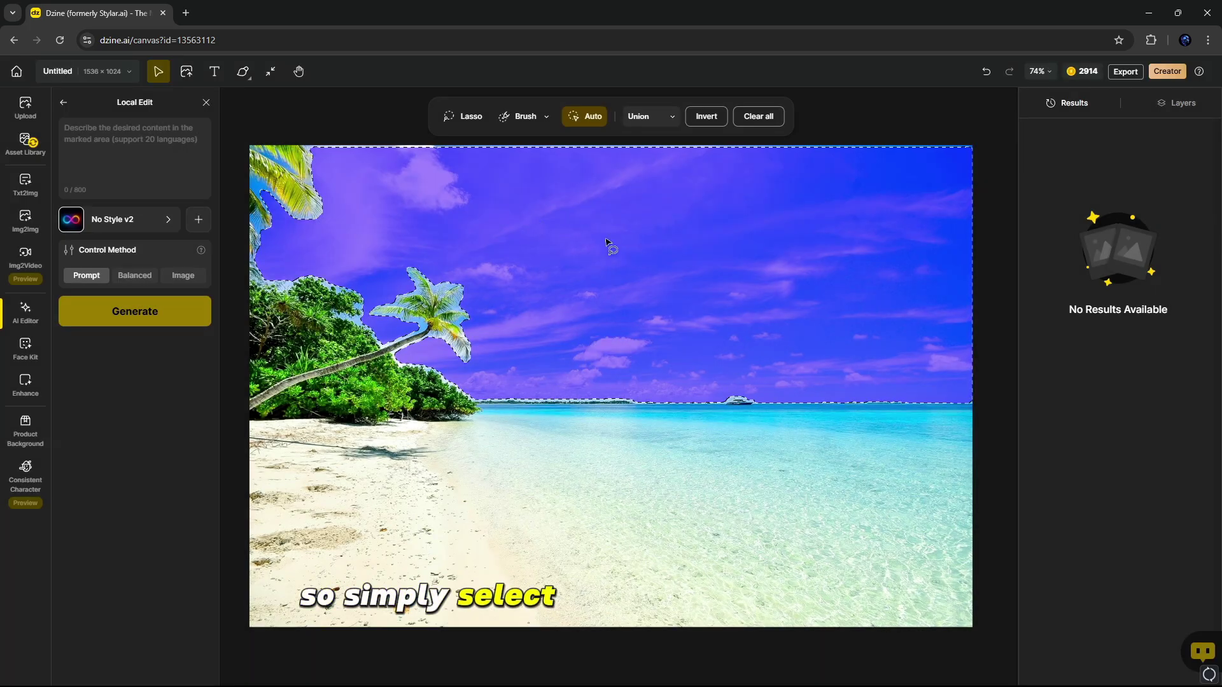
Enter the prompt "The color of the sky should be orange and there should be some trees and more" and choose the Realistic style
left_click(121, 137)
type("The color of the sky should be orange and there should be some trees and more")
left_click(134, 219)
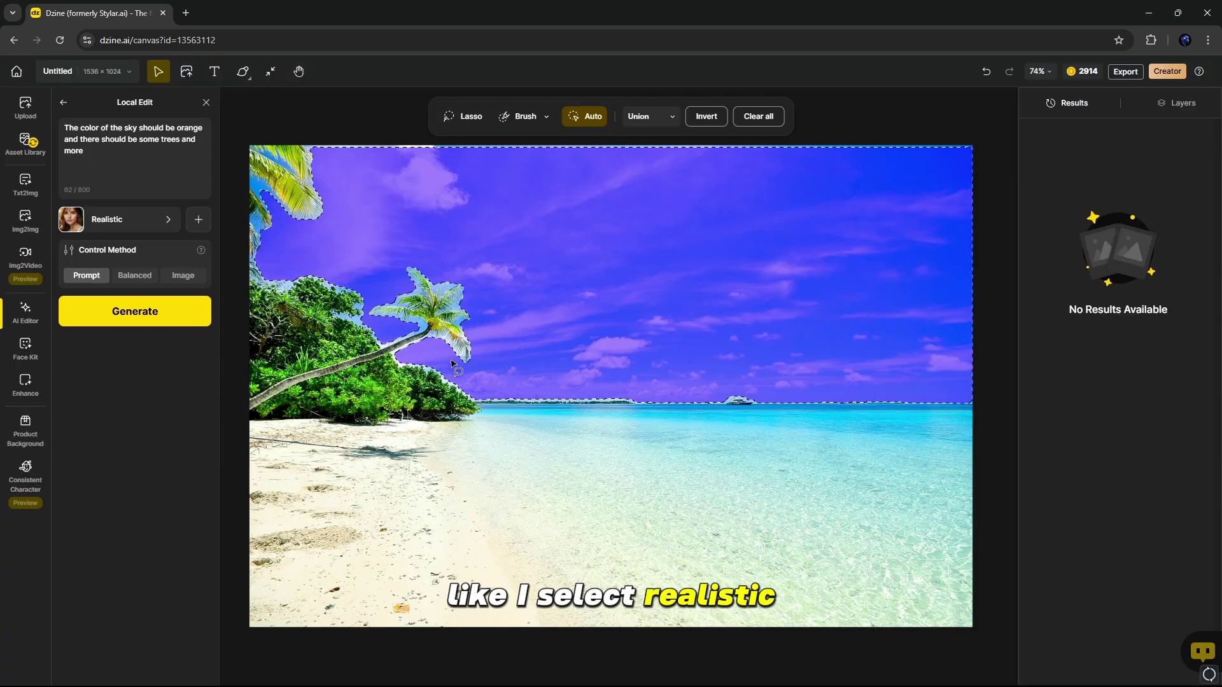
left_click(448, 360)
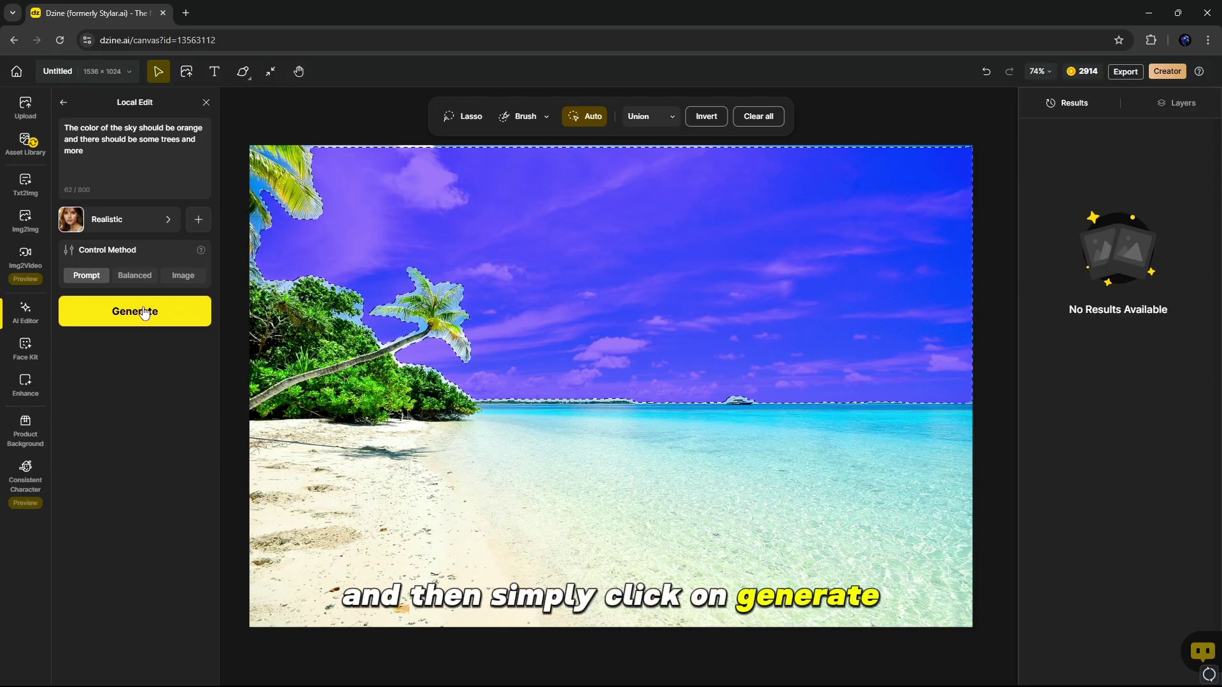
Generate the local edit of the sky and download the orange-sky variant with dark clouds
left_click(170, 316)
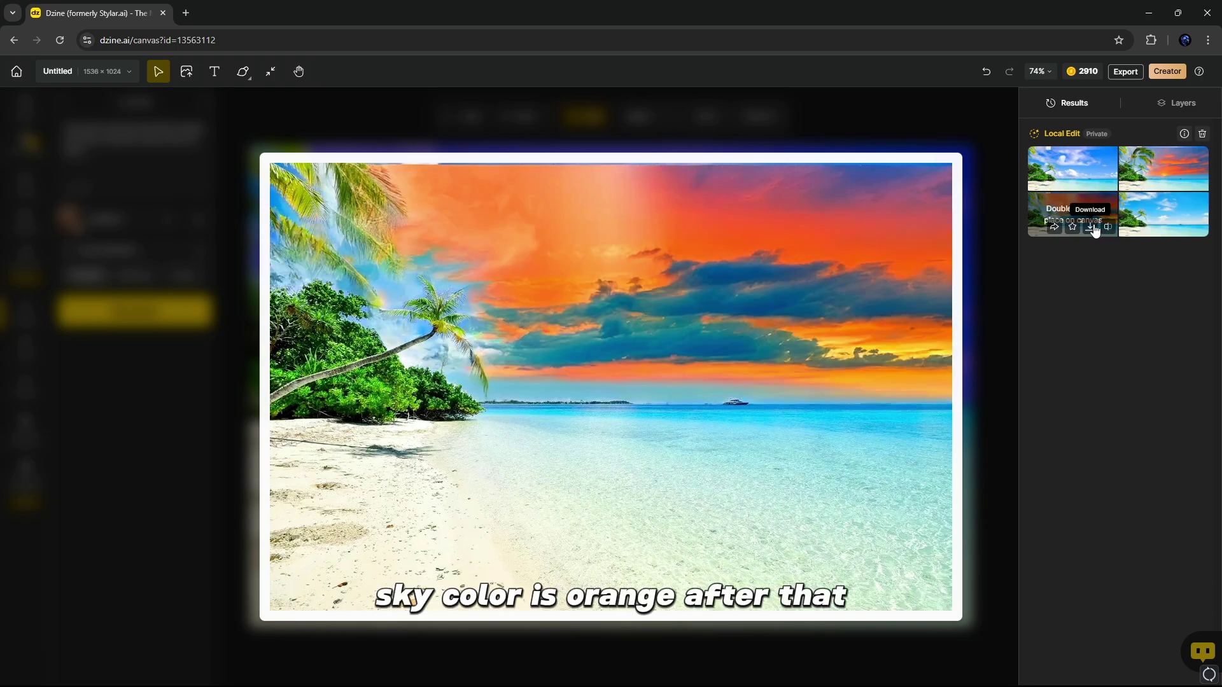
left_click(1090, 228)
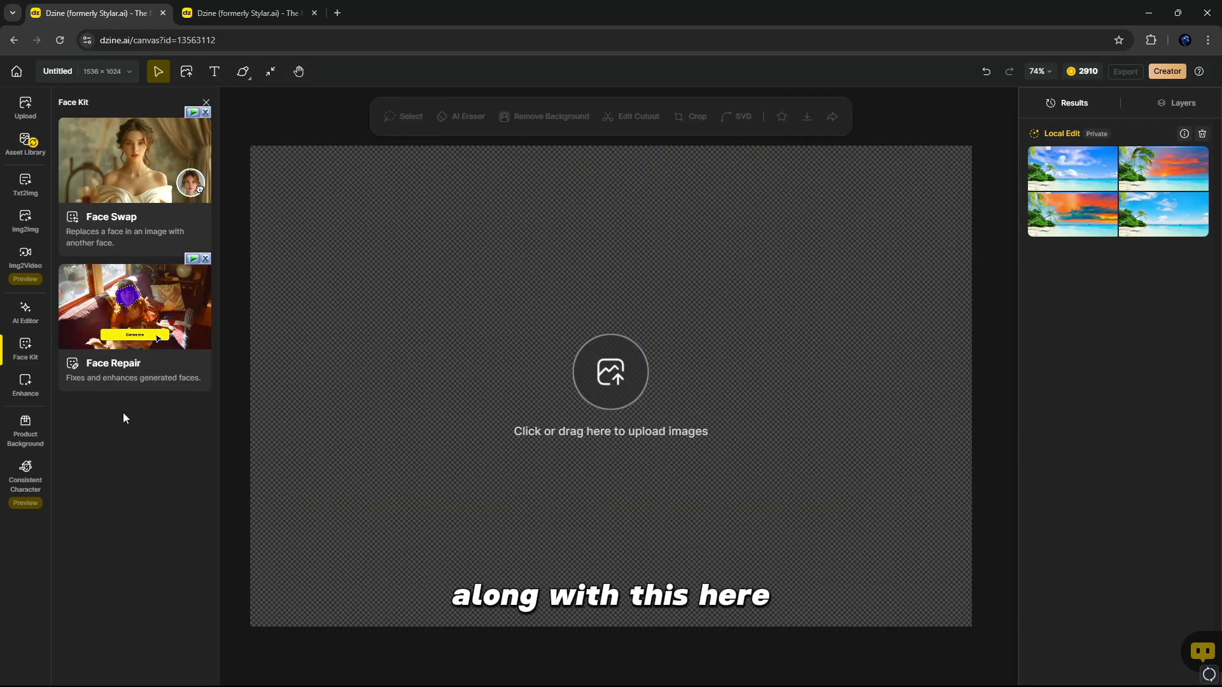
Open Face Swap and upload pexels-pixabay-415829 as the reference face
left_click(158, 168)
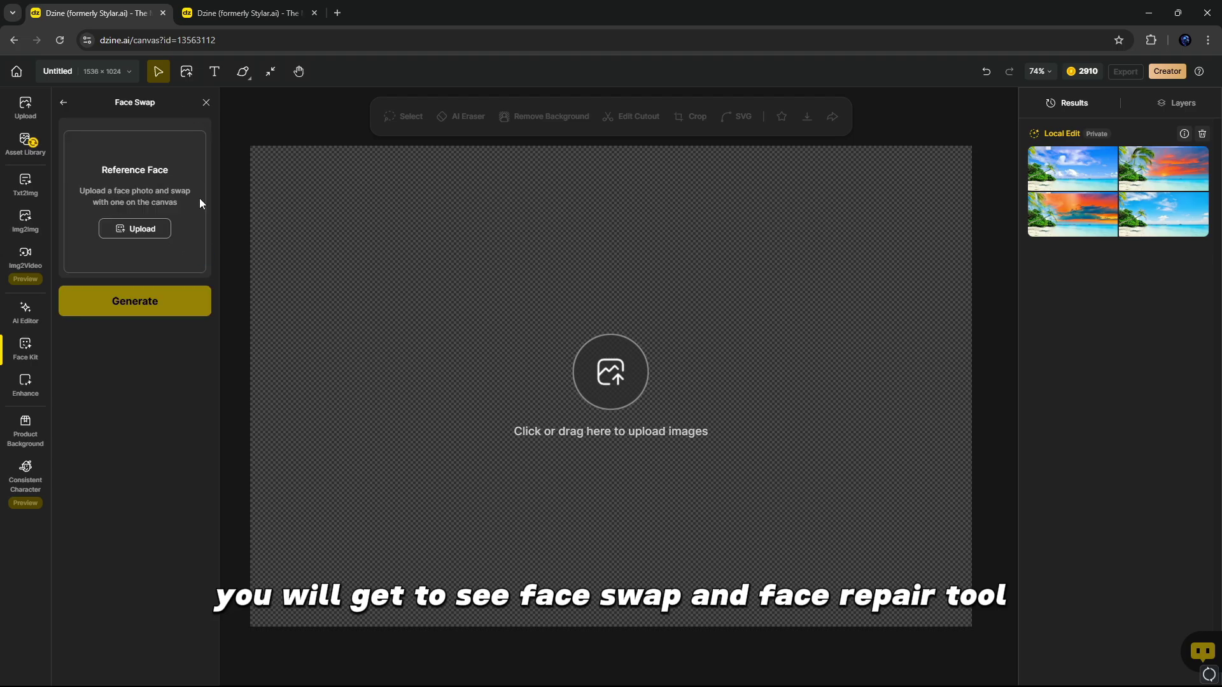
left_click(151, 230)
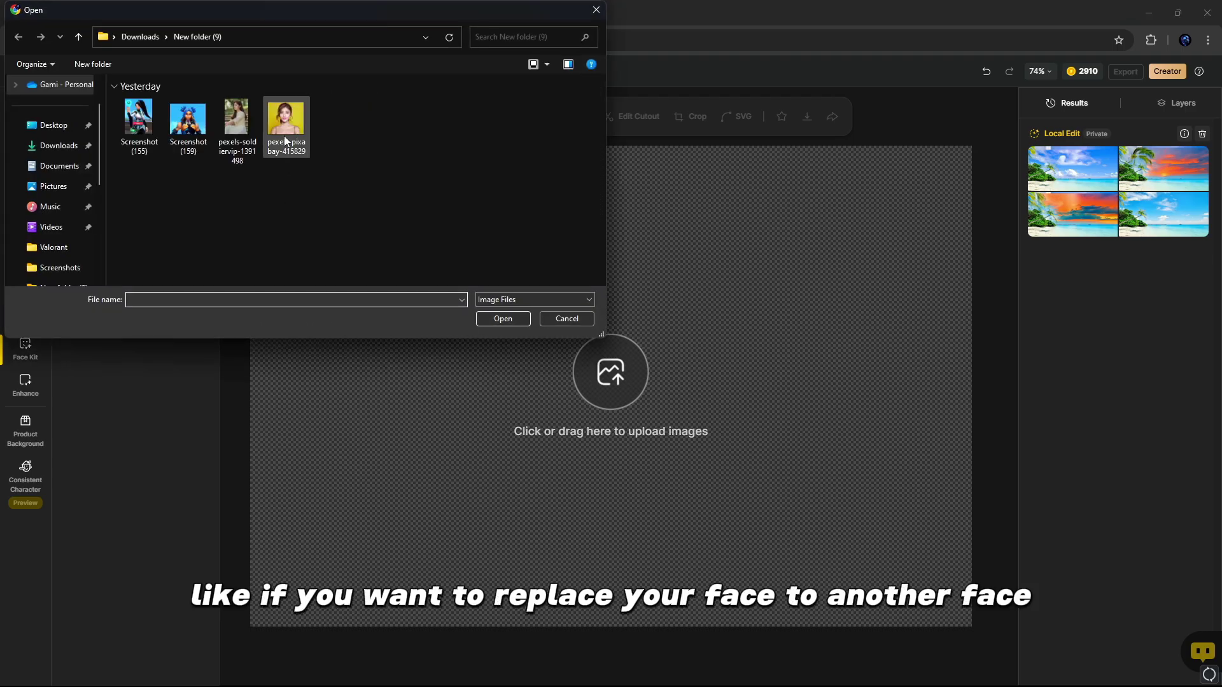
left_click(280, 133)
left_click(519, 319)
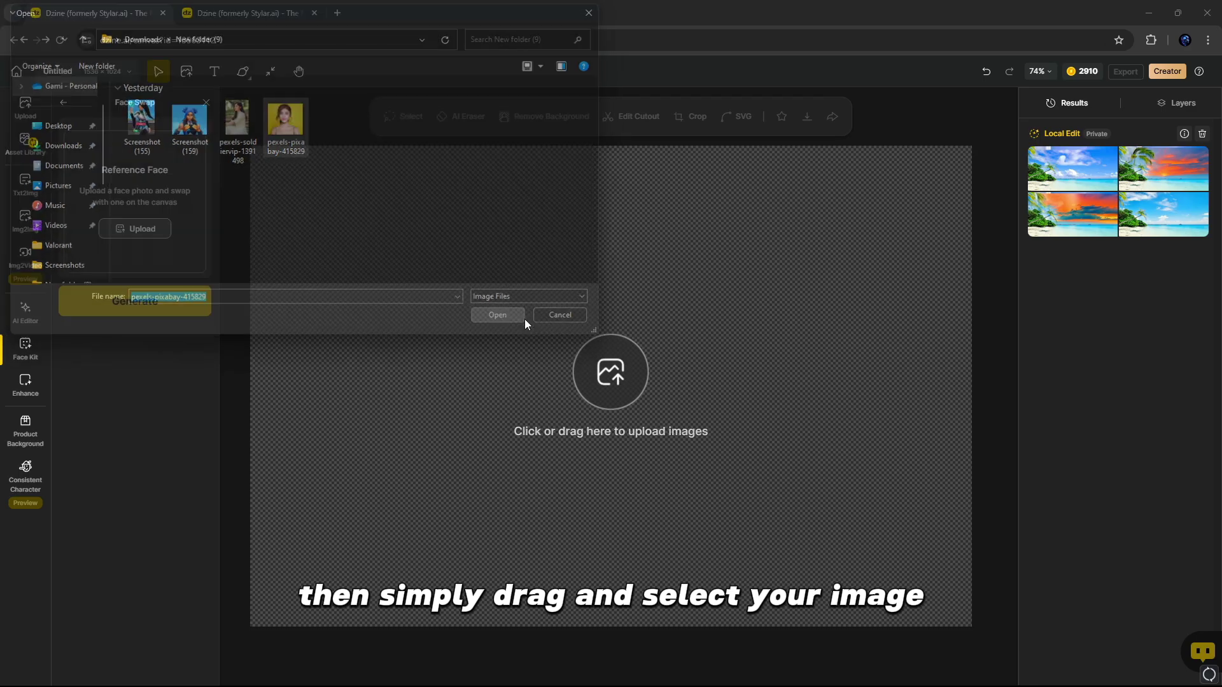
Upload pexels-soldiervip-1391498 to the empty canvas as the photo whose face is replaced
left_click(609, 375)
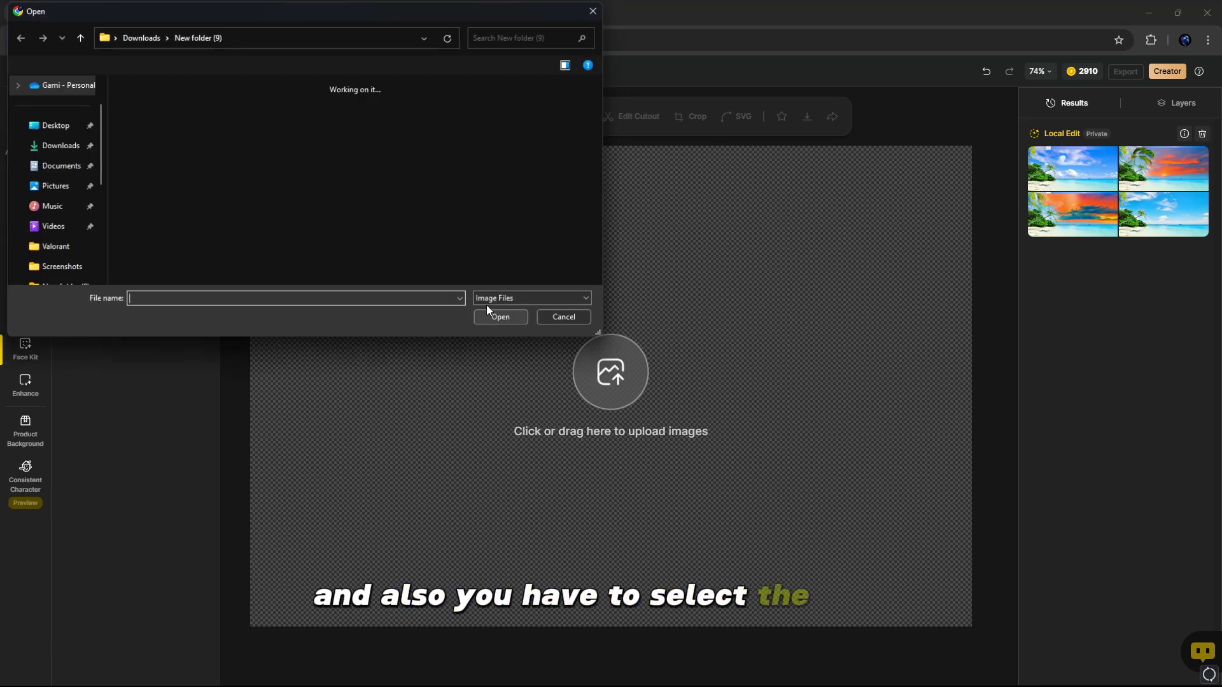
left_click(235, 131)
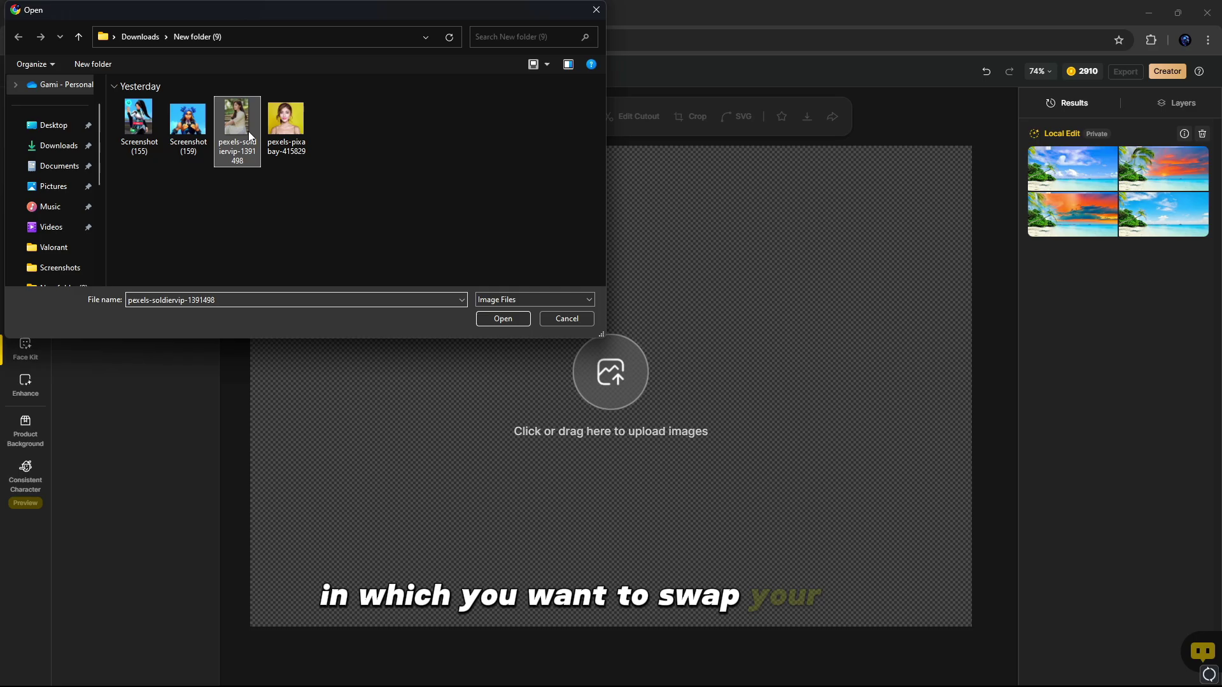
left_click(502, 317)
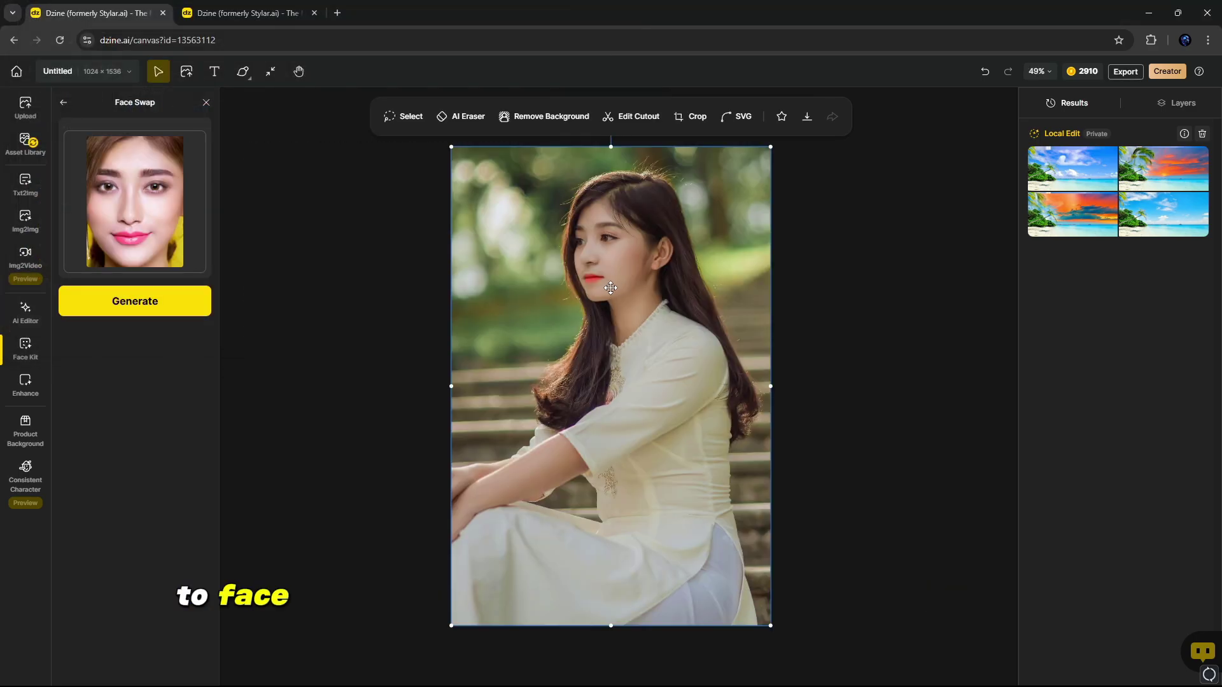
Generate the face swap on the seated woman's photo and preview the first result
mouse_move(161, 224)
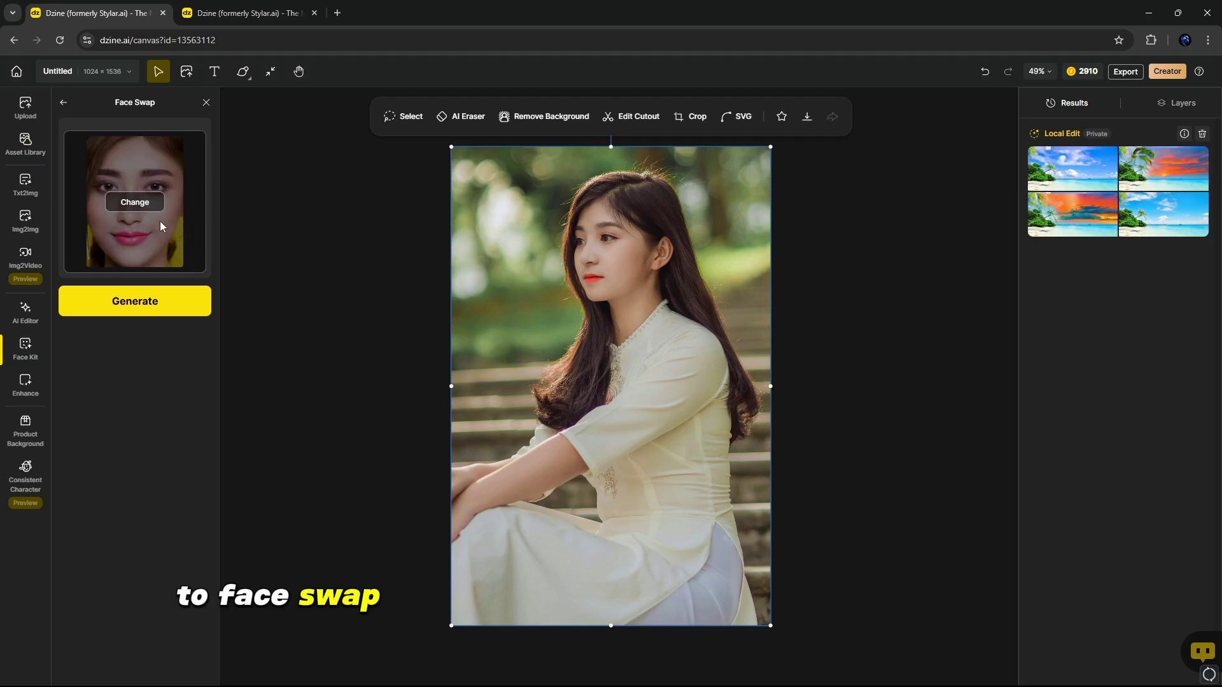
left_click(148, 311)
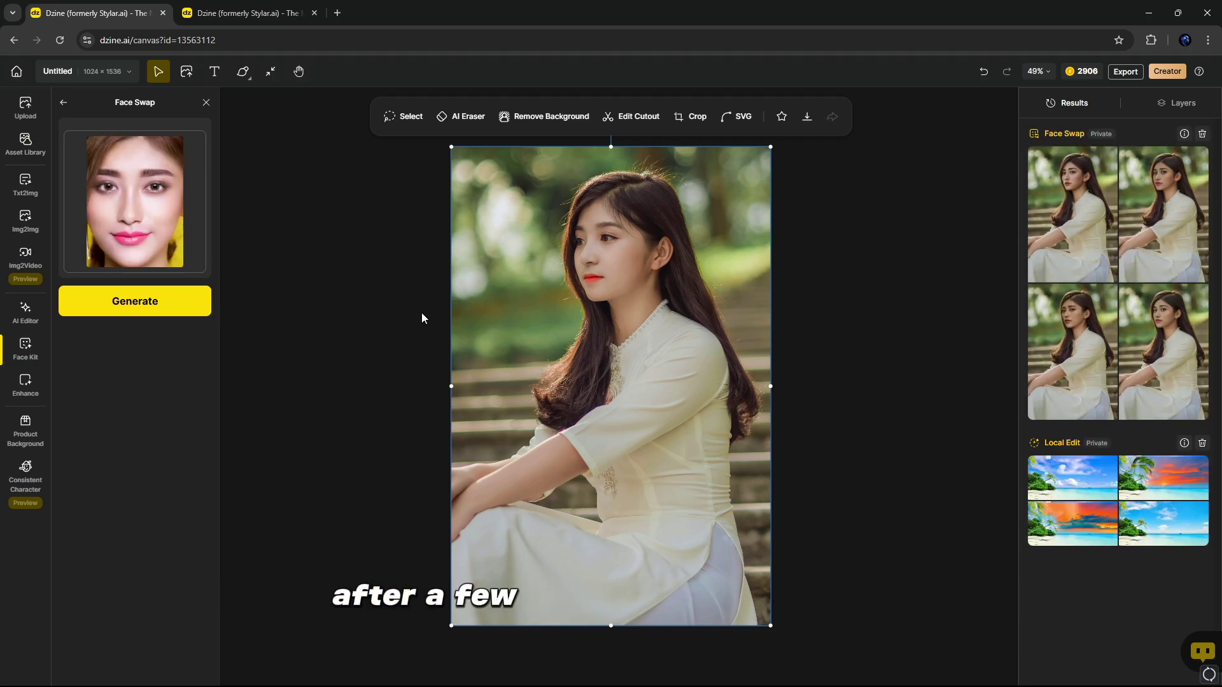
mouse_move(1057, 240)
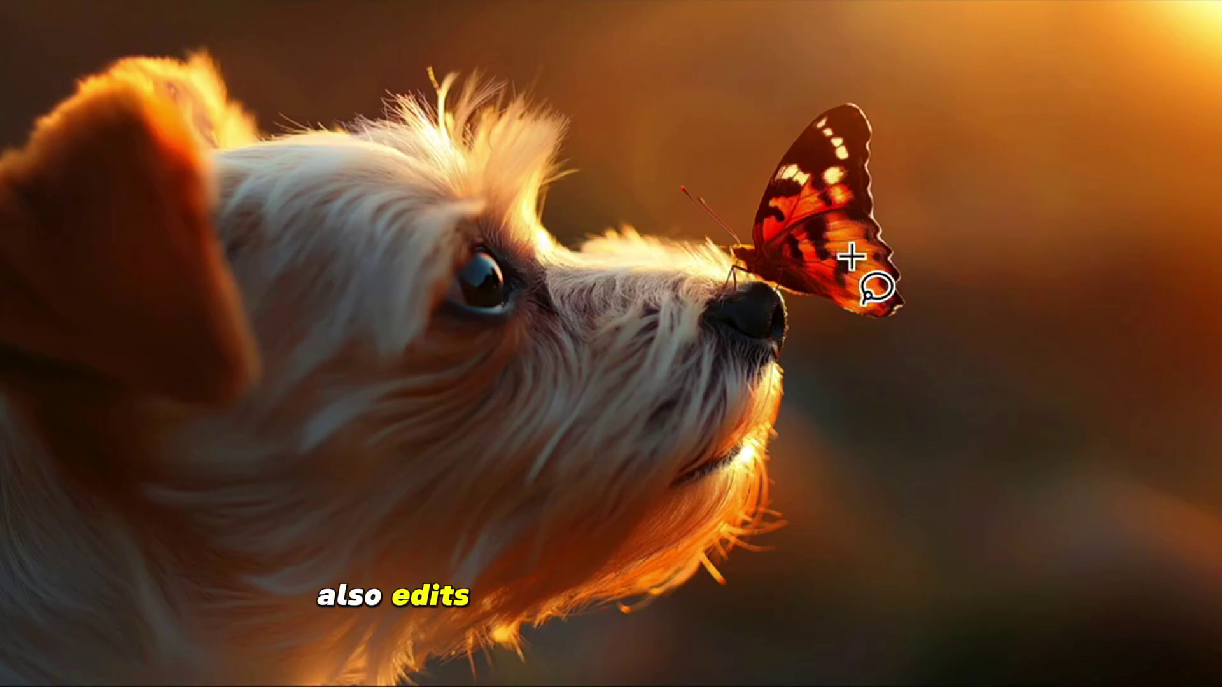
Outline the butterfly on the dog's nose and generate a replacement with the prompt "blue butterfly"
mouse_move(714, 180)
left_mouse_down()
mouse_move(752, 305)
mouse_move(908, 251)
mouse_move(792, 115)
left_mouse_up()
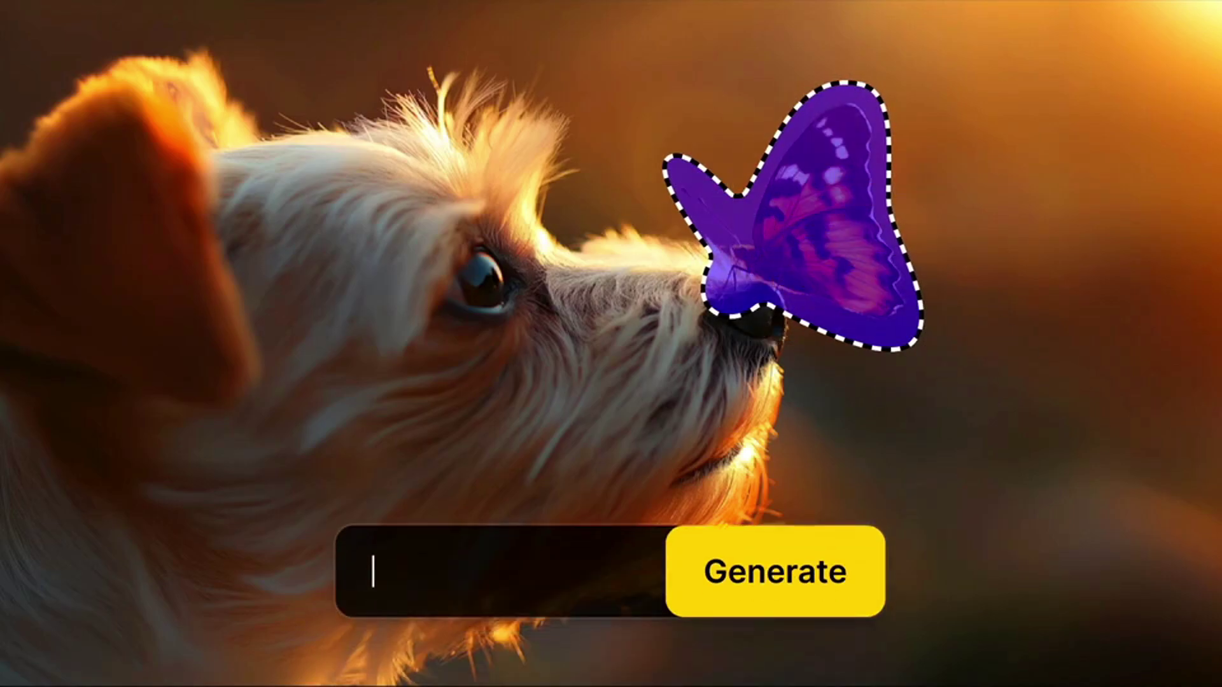
type("blue butterfly")
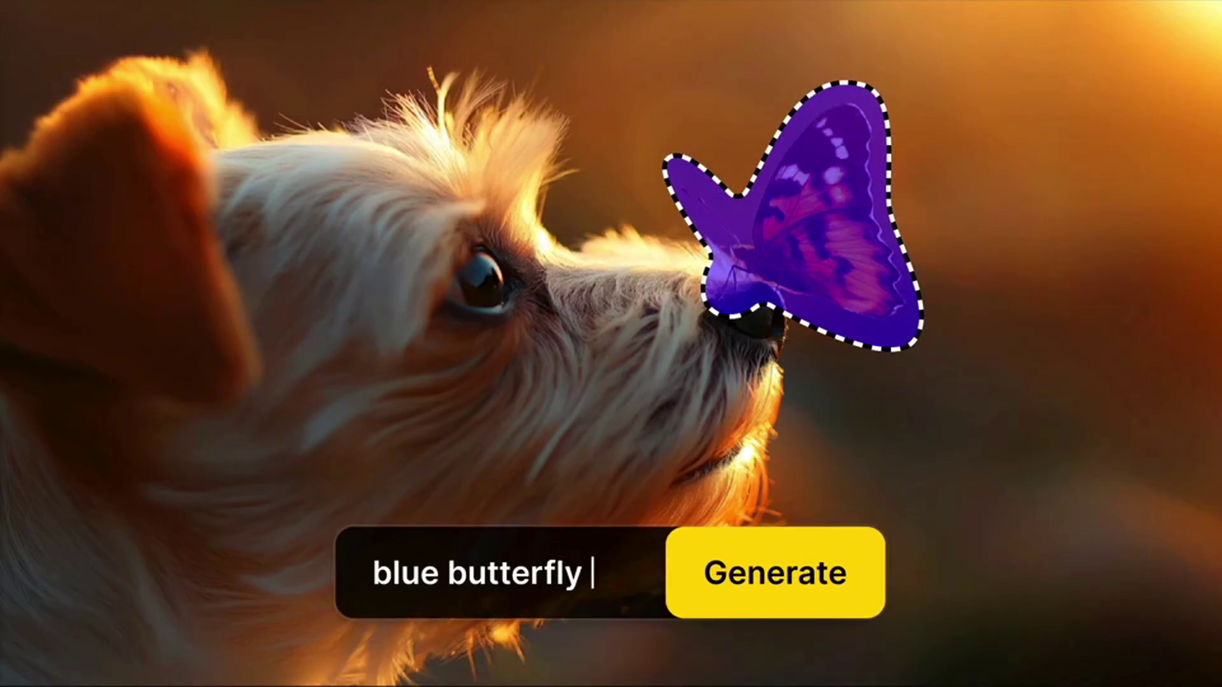
left_click(851, 595)
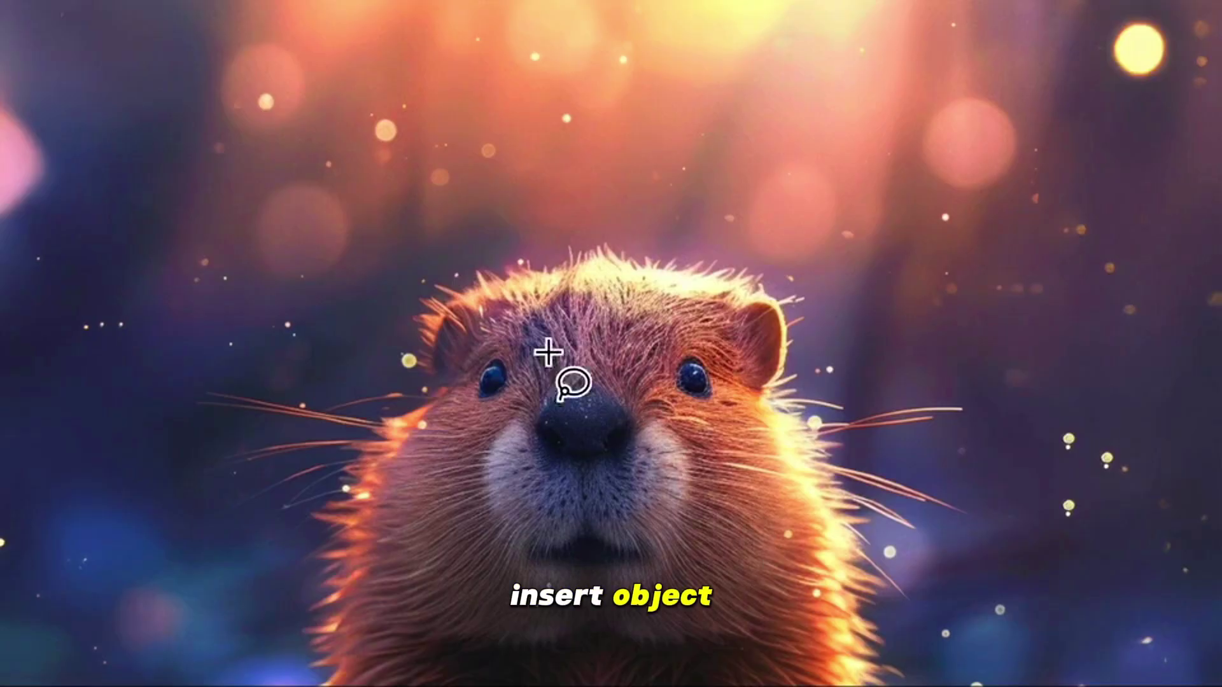
Outline a top-hat-shaped area over the beaver's head for inserting an object
mouse_move(407, 280)
left_mouse_down()
mouse_move(381, 261)
mouse_move(813, 288)
mouse_move(505, 49)
mouse_move(456, 267)
left_mouse_up()
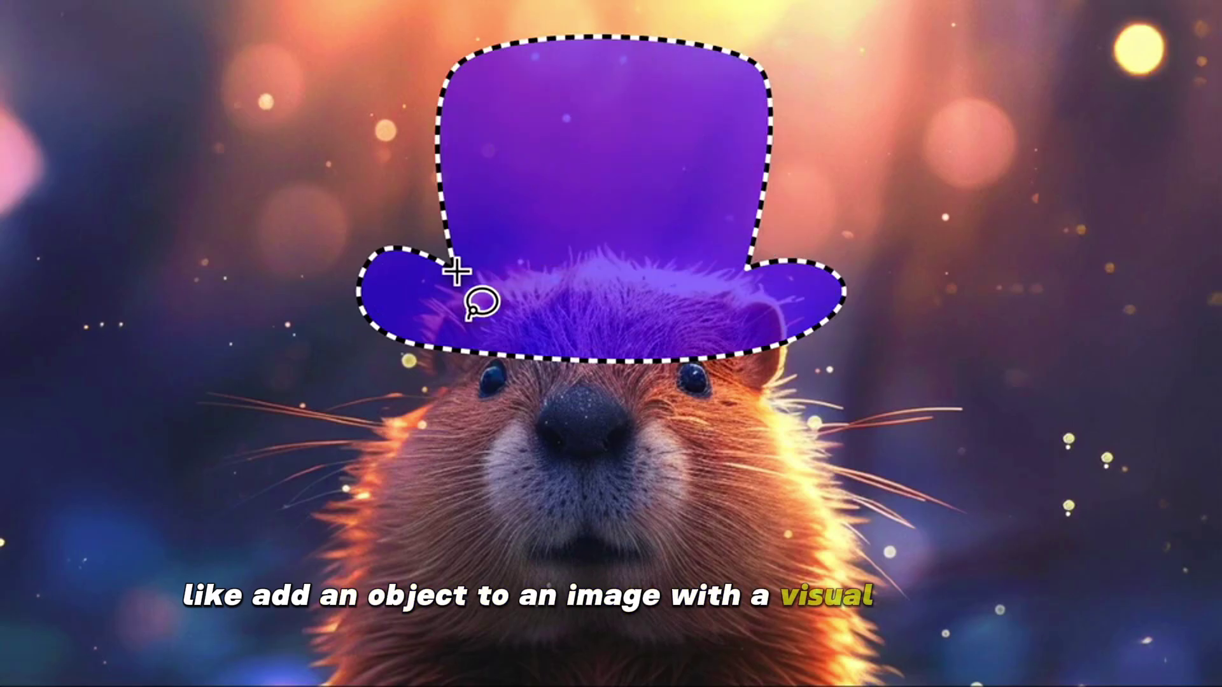
left_click_drag(1099, 581, 646, 265)
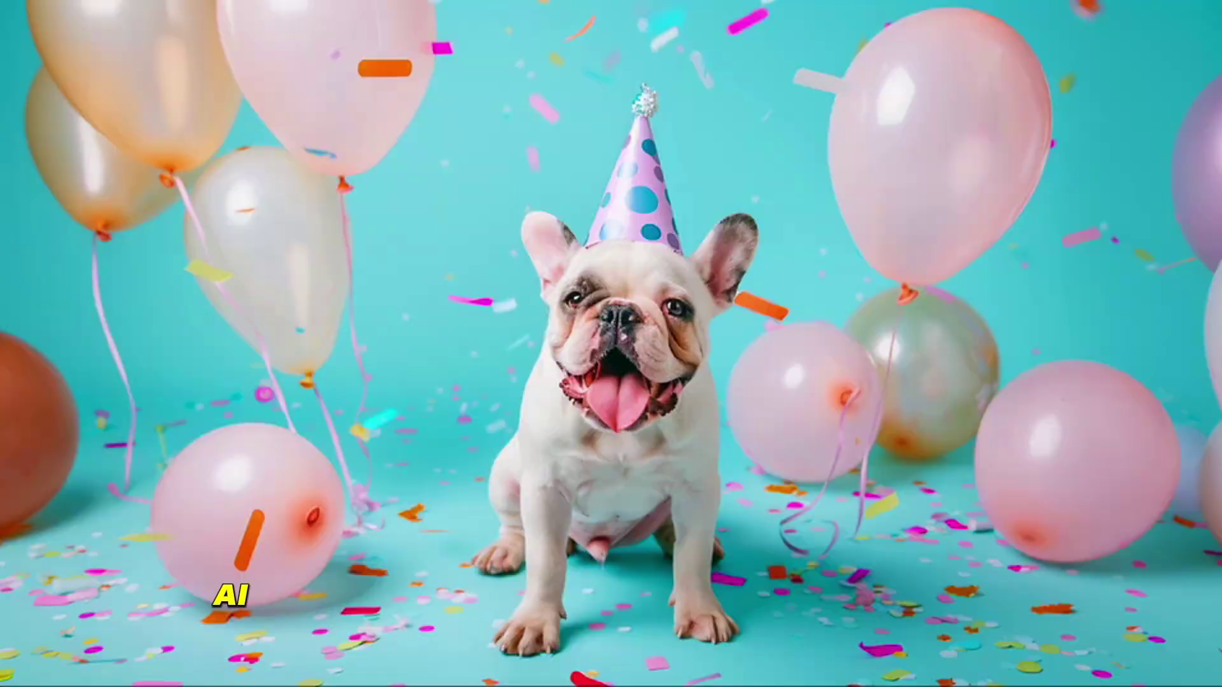
Mark the party hat on the French bulldog's head with the AI Eraser and remove it
mouse_move(583, 186)
left_mouse_down()
mouse_move(649, 120)
mouse_move(698, 142)
mouse_move(706, 210)
left_mouse_up()
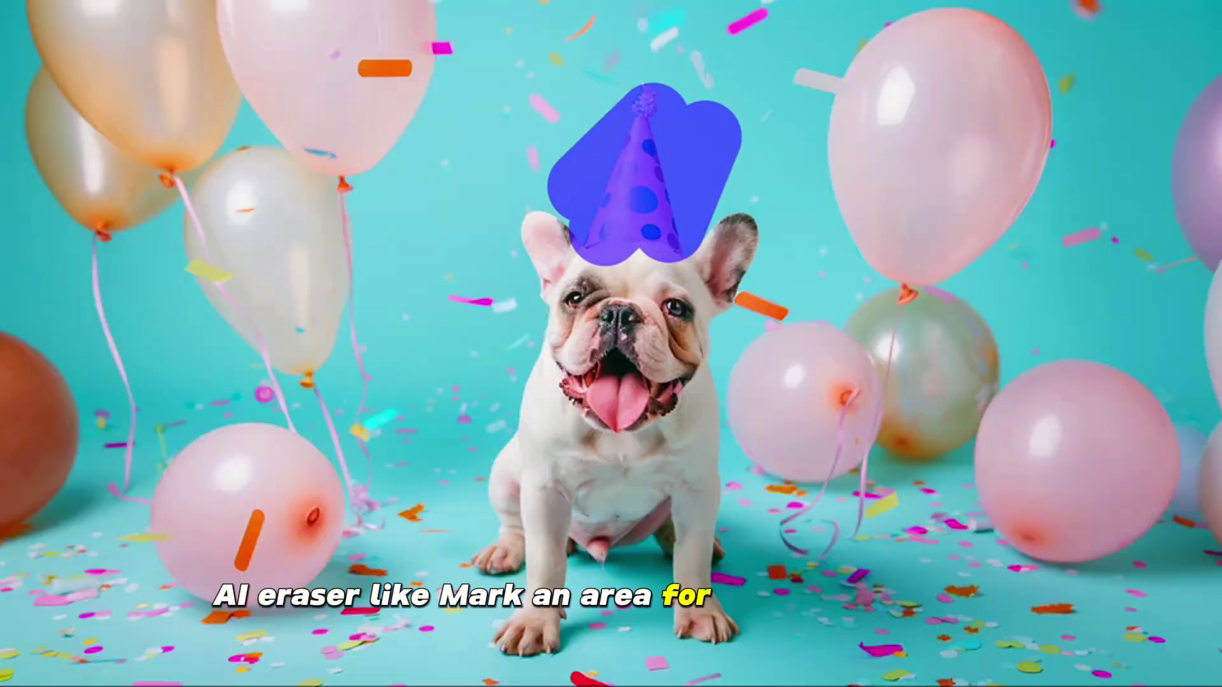
left_click(782, 573)
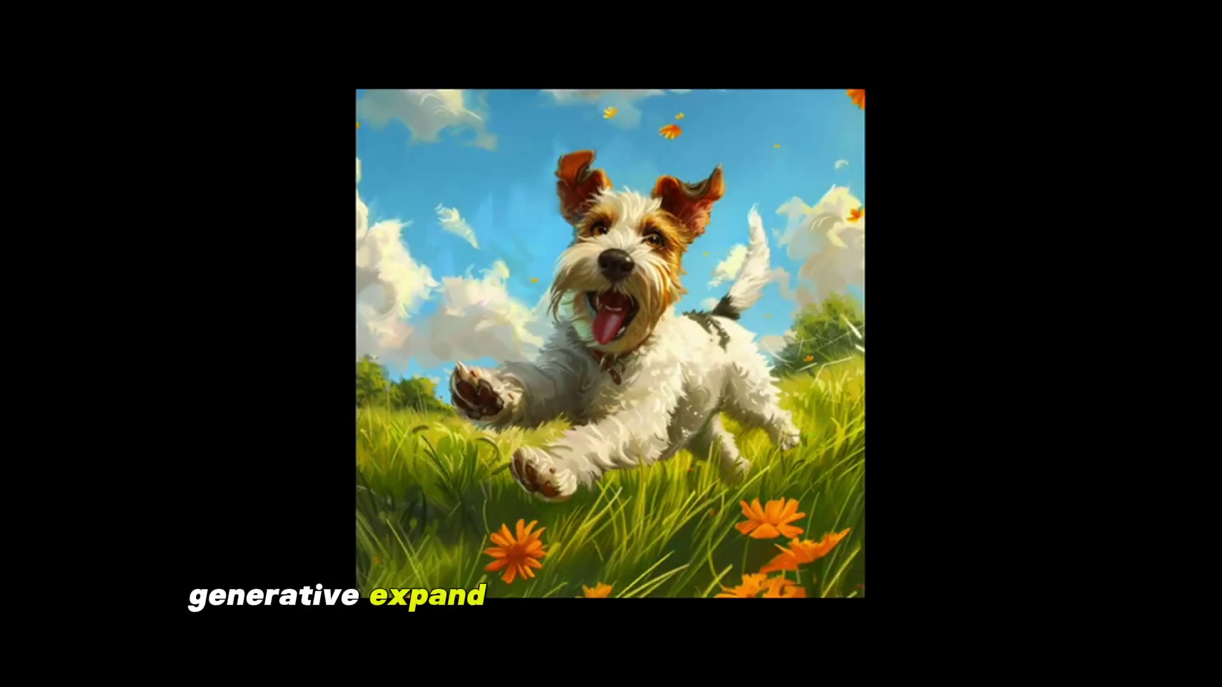
Extend the running dog picture's frame to both sides and slightly above and below, and generate the expanded image
key("c")
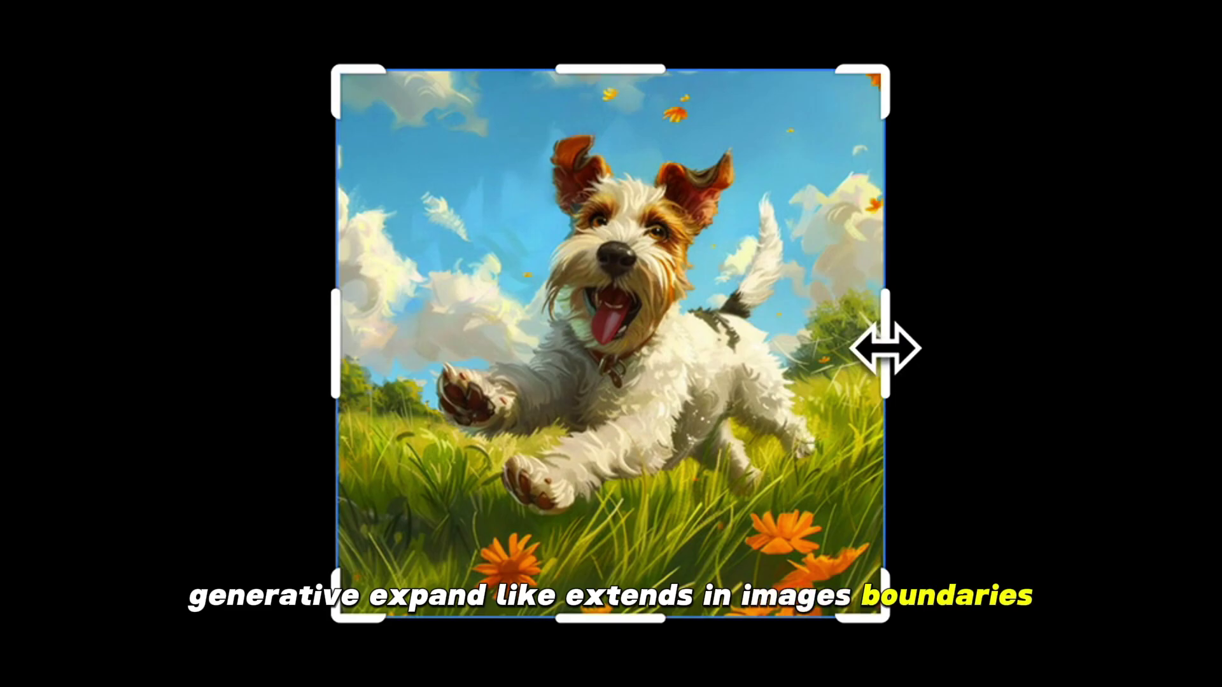
left_click_drag(882, 347, 1199, 348)
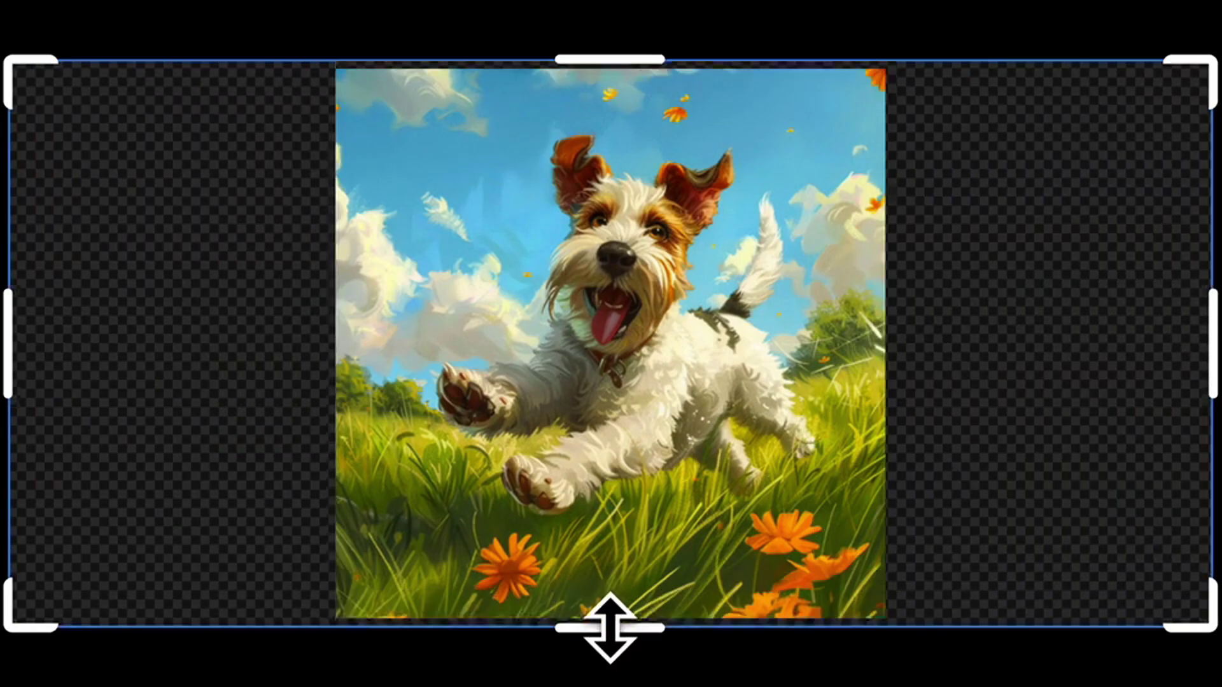
left_click_drag(609, 618, 608, 653)
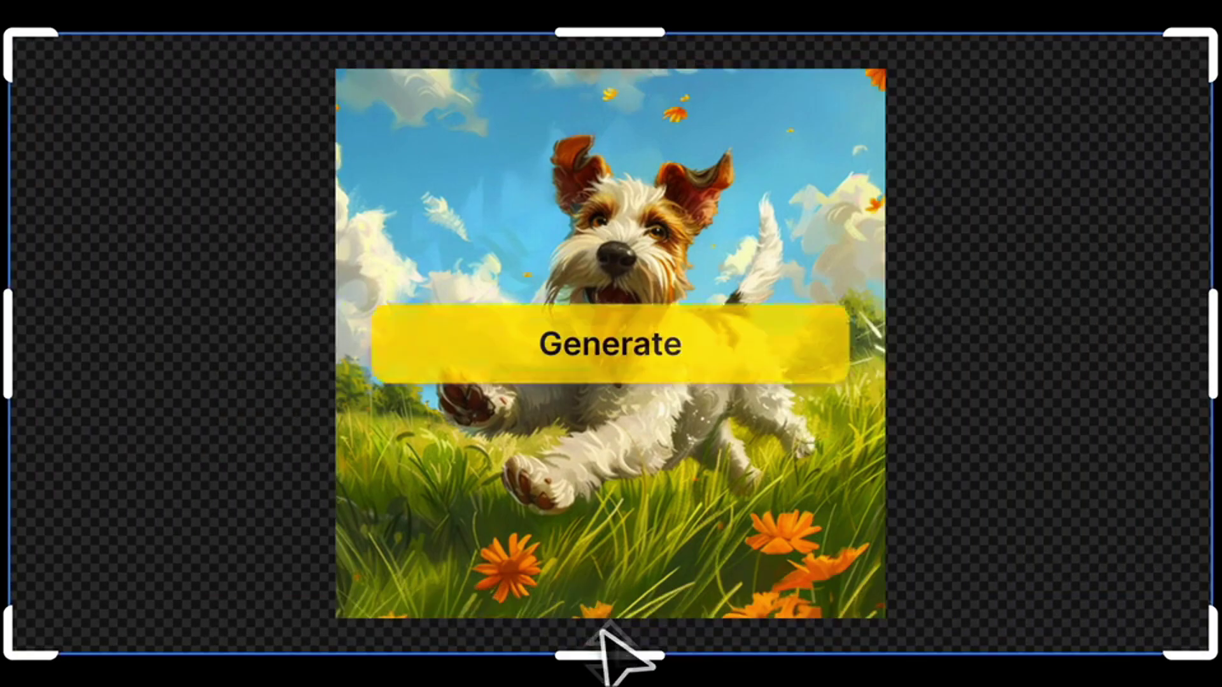
left_click(783, 369)
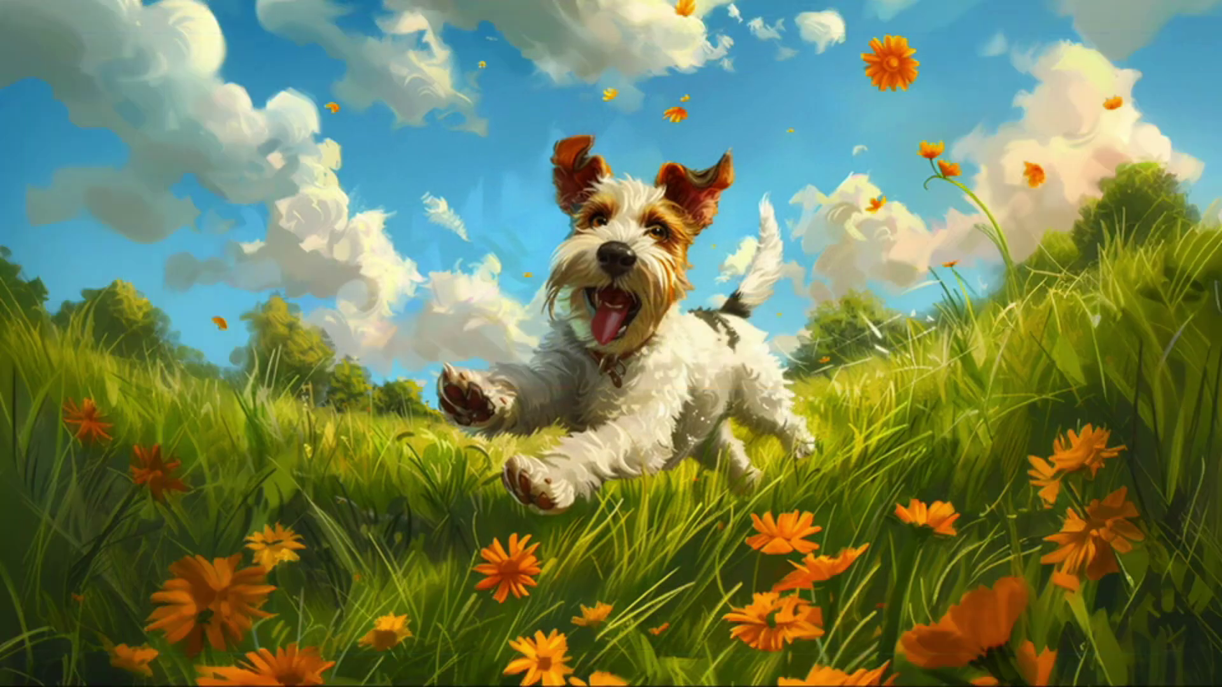